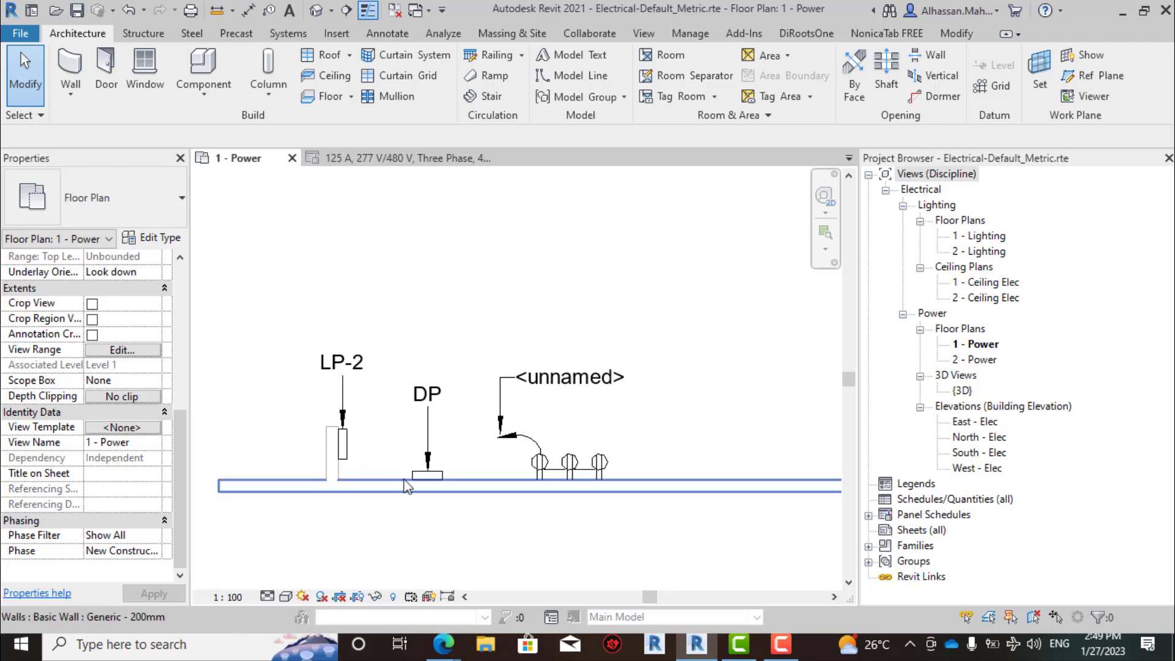
Create a power circuit feeding panelboard LP-2 from panel DP.
click(343, 450)
click(1100, 75)
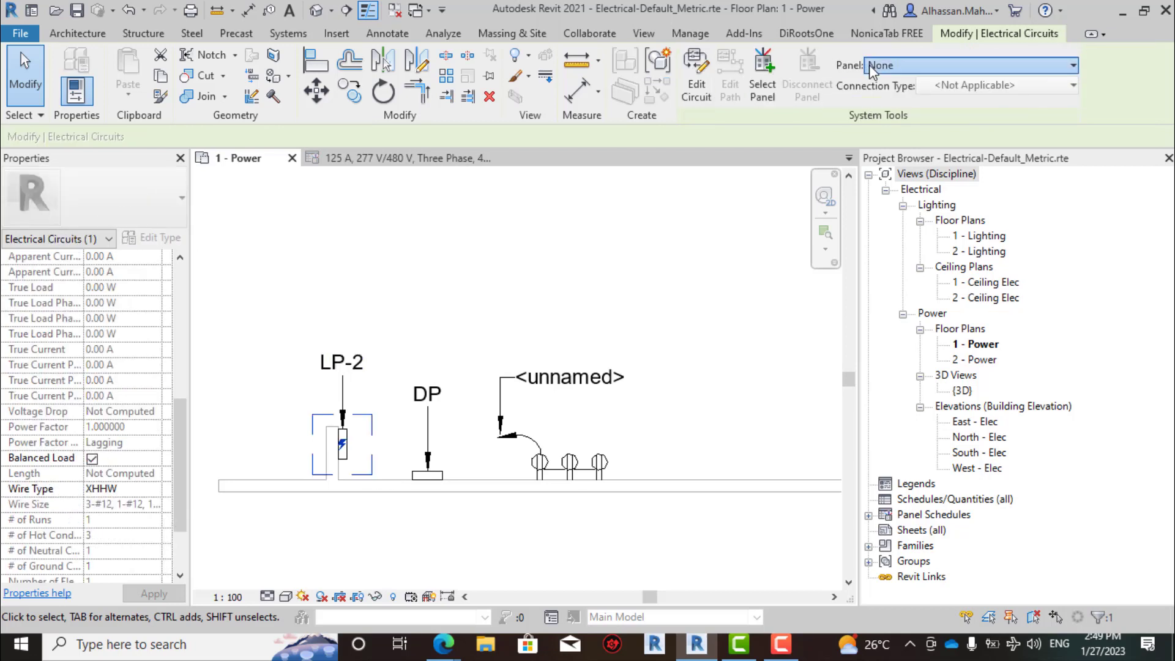
click(869, 64)
click(890, 121)
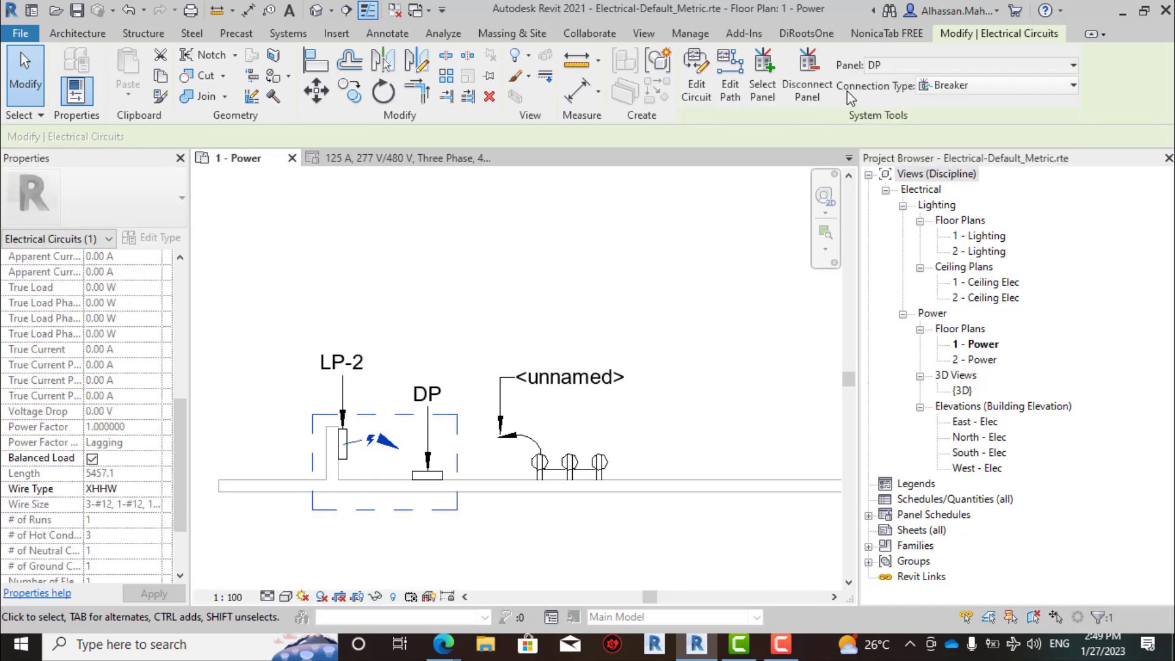
Try a Feed Through Lugs connection type, then cancel the resulting error.
click(934, 85)
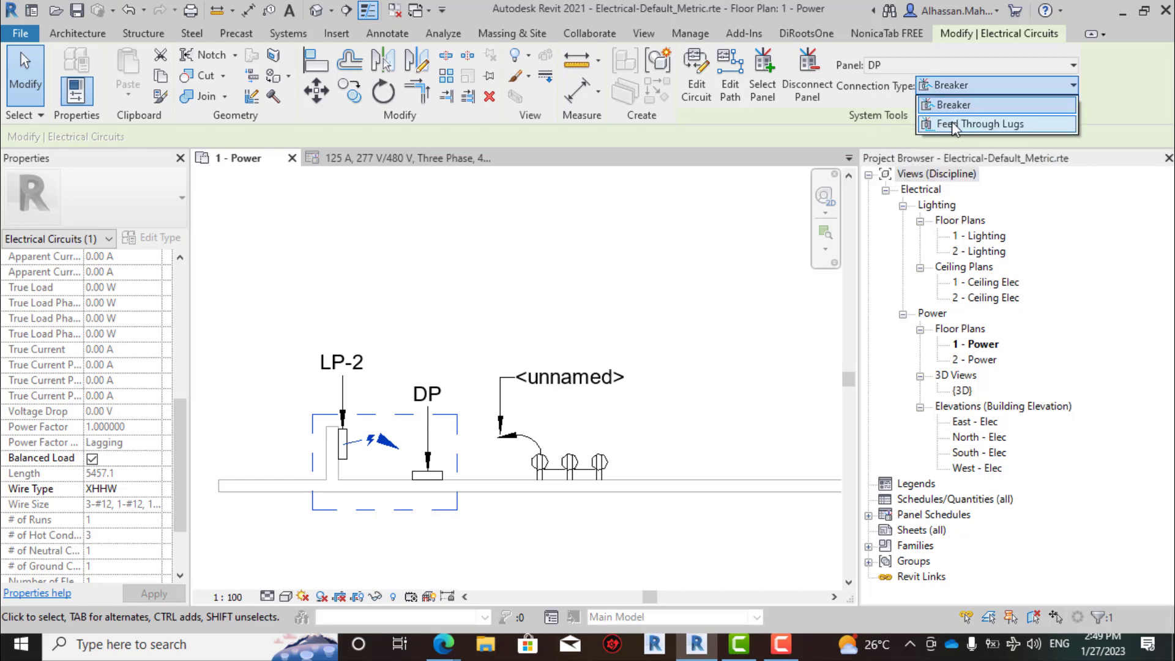
click(951, 124)
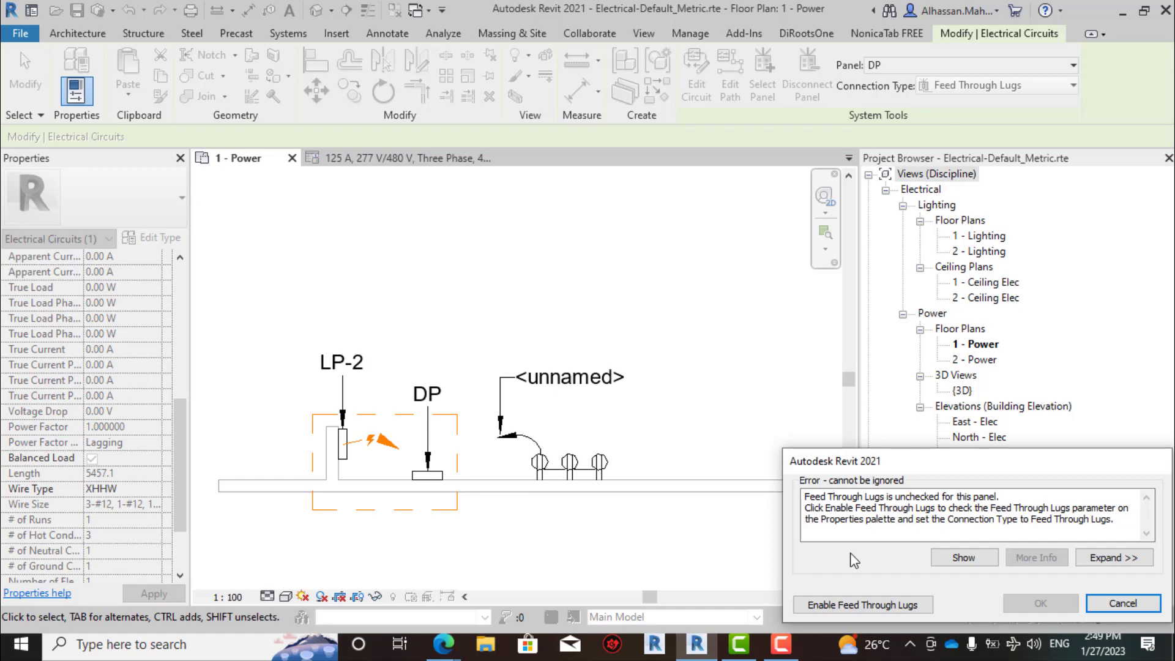
click(1123, 603)
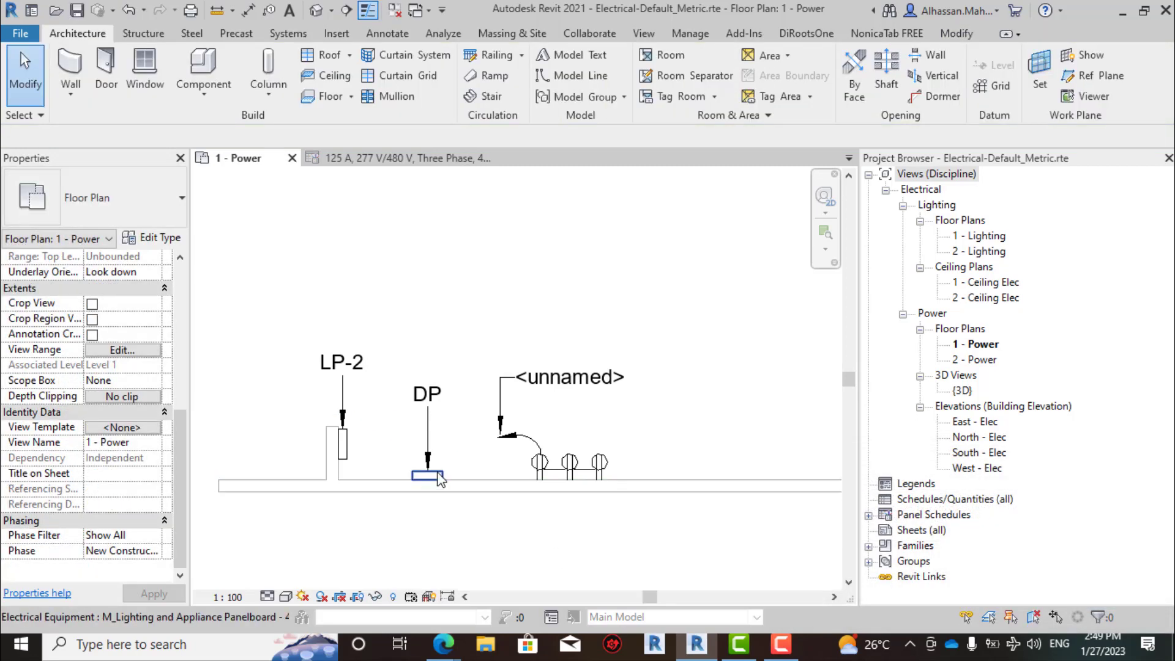
Enable the Feed Through Lugs property on panel DP.
click(440, 477)
scroll(64, 355, down, 1)
scroll(73, 367, down, 2)
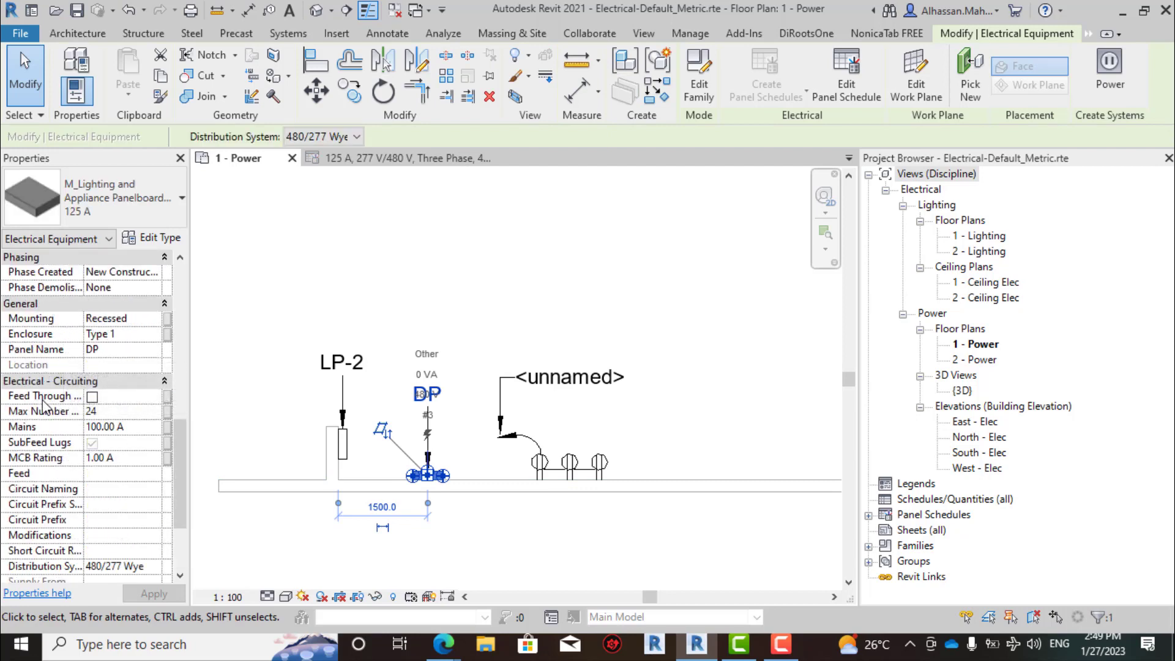
click(92, 397)
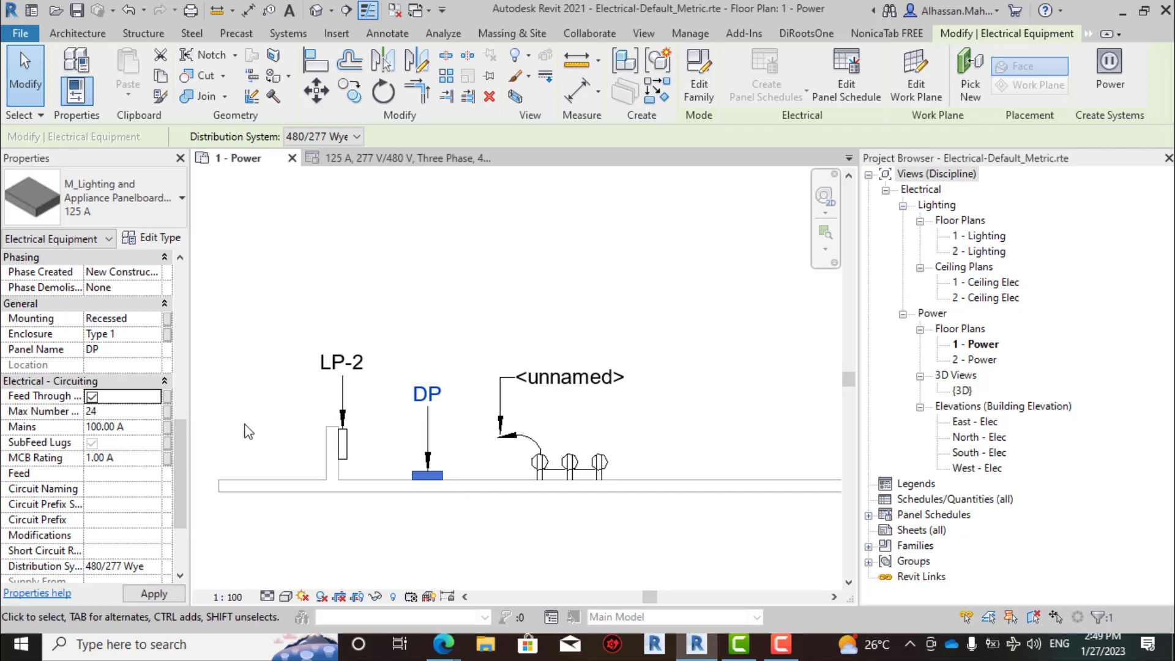
Set LP-2's supply circuit from DP to the Feed Through Lugs connection type.
click(342, 444)
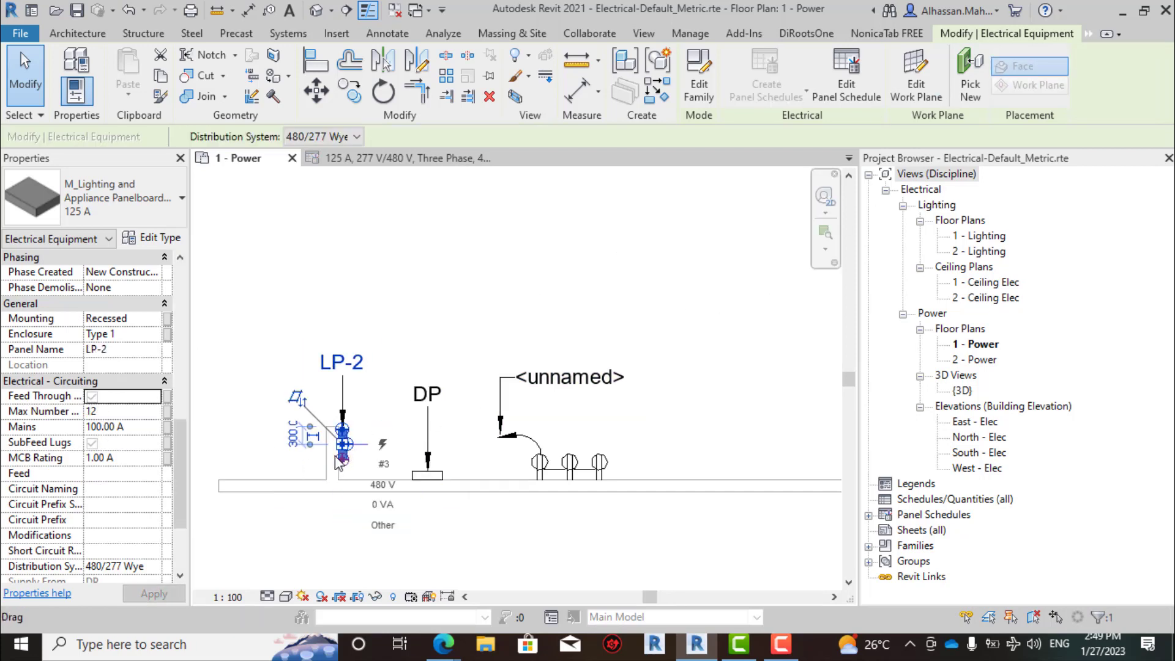
key(Tab)
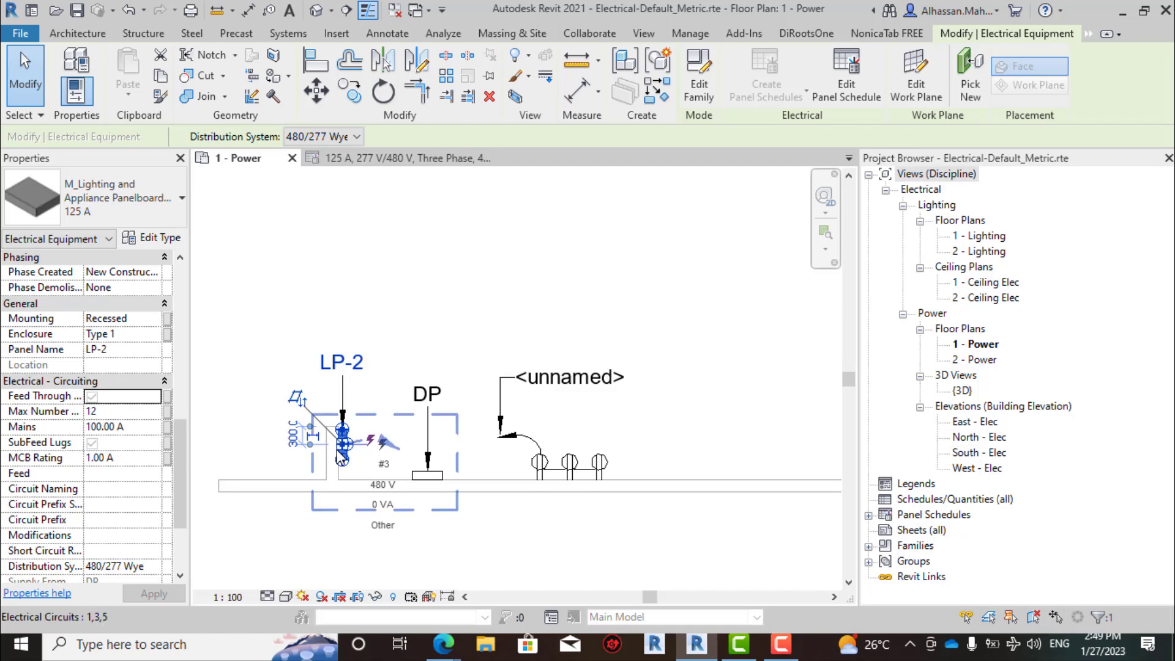
click(340, 456)
click(934, 89)
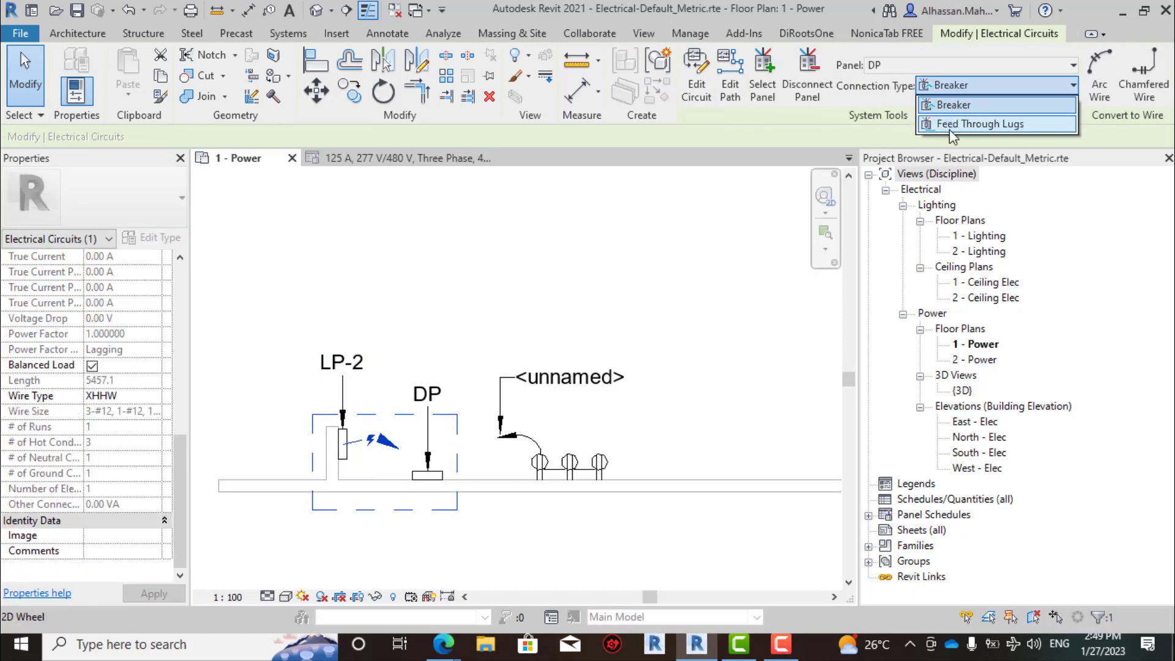
click(951, 125)
click(624, 456)
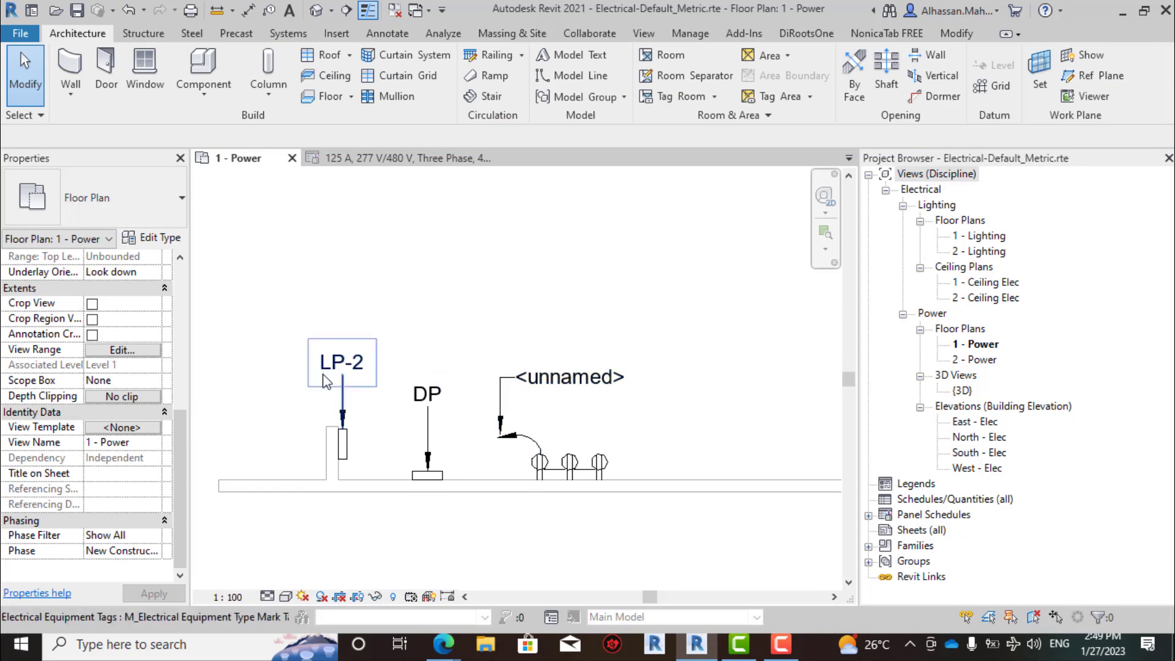
click(417, 476)
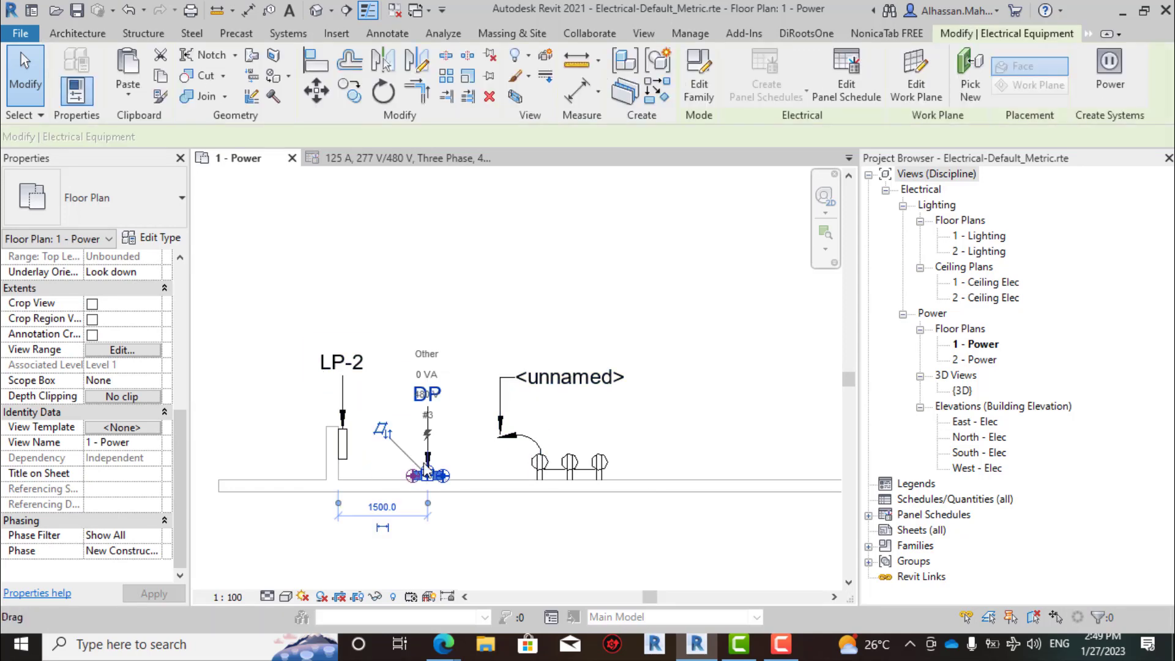
click(832, 89)
scroll(428, 332, down, 3)
scroll(427, 331, down, 3)
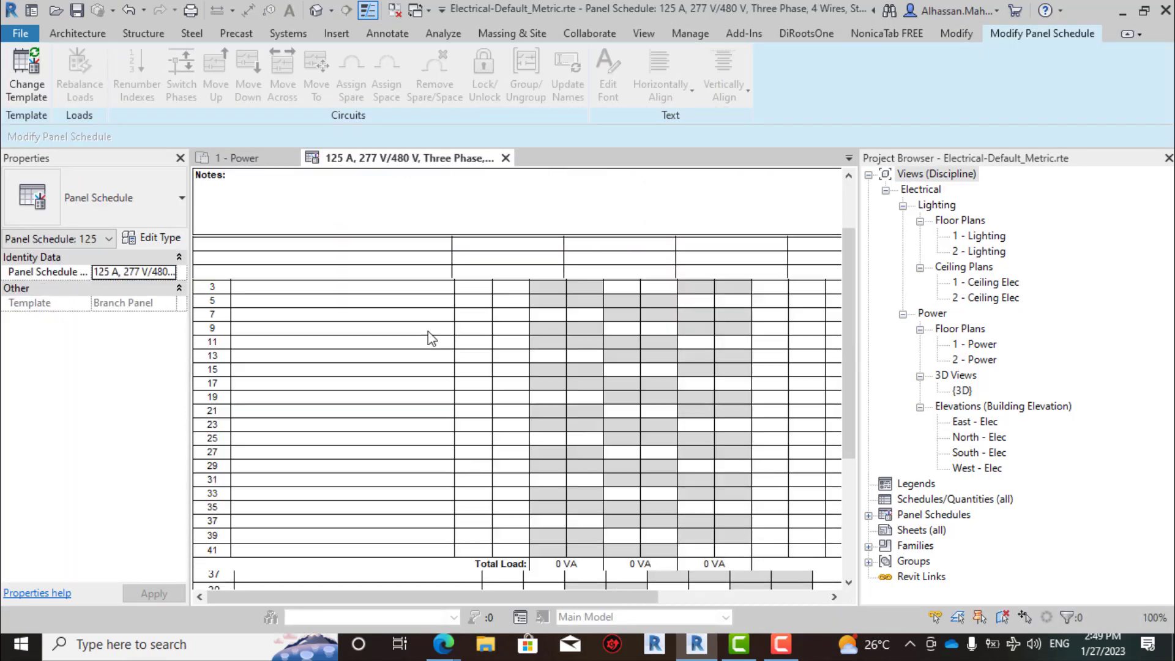
ctrl+scroll(431, 336, down, 1)
scroll(462, 351, up, 2)
scroll(462, 350, up, 1)
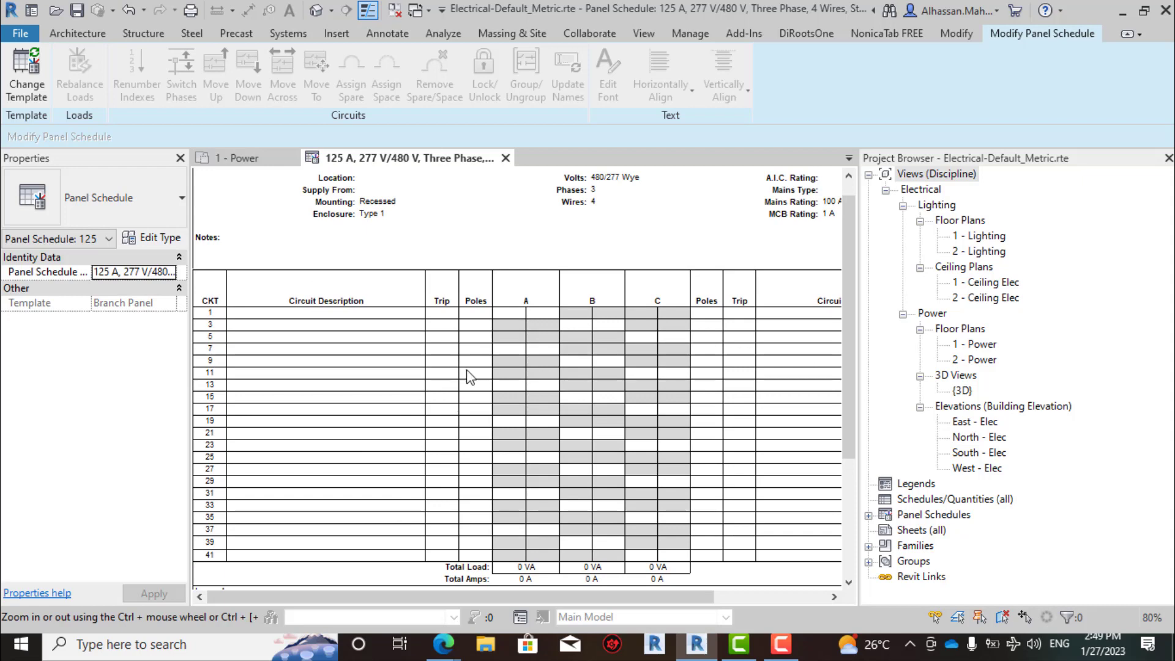
In 1 - Power, assign the receptacles' circuit to LP-2 as circuit 25, then select panel DP.
click(251, 161)
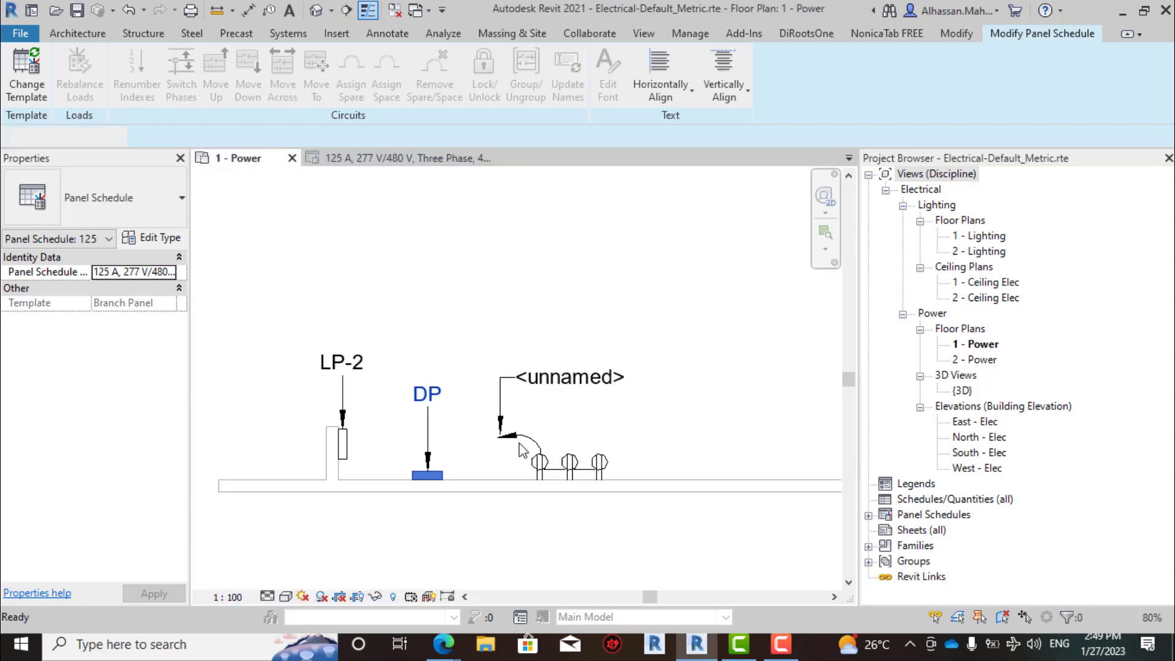
key(Tab)
click(563, 460)
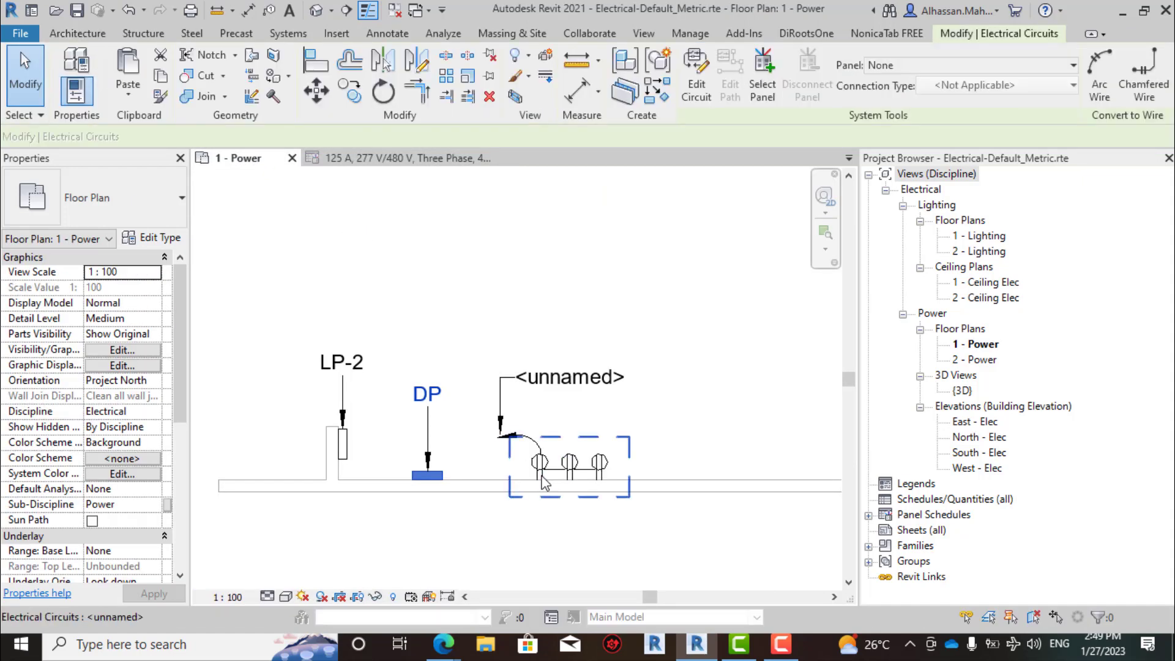
click(897, 60)
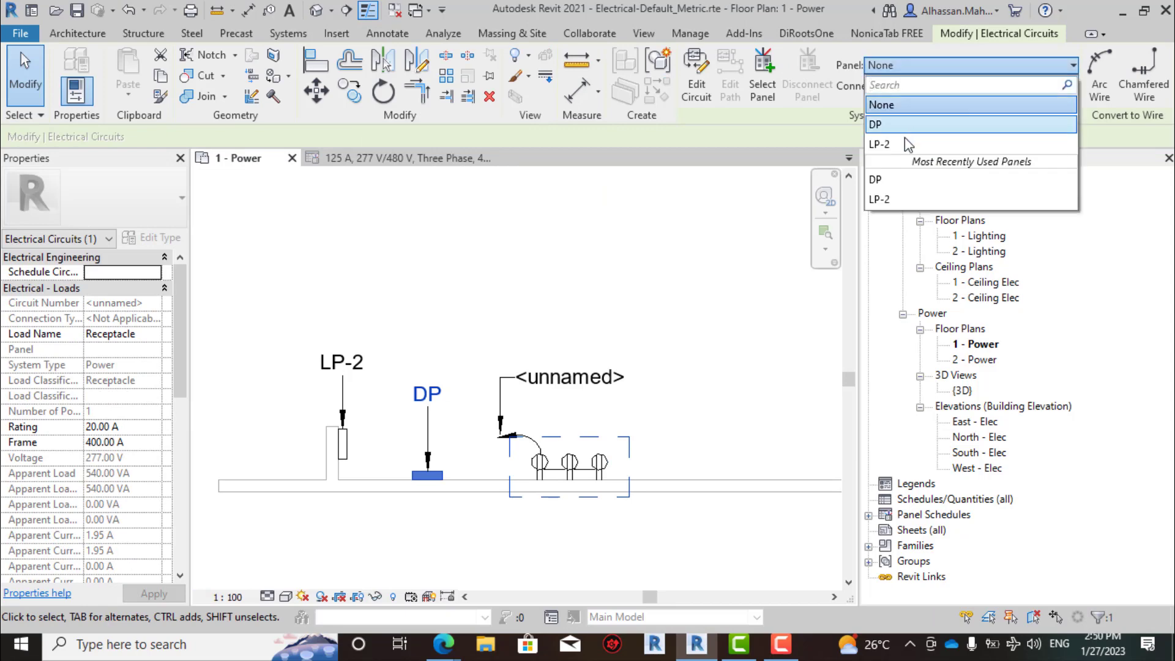
click(902, 139)
click(546, 332)
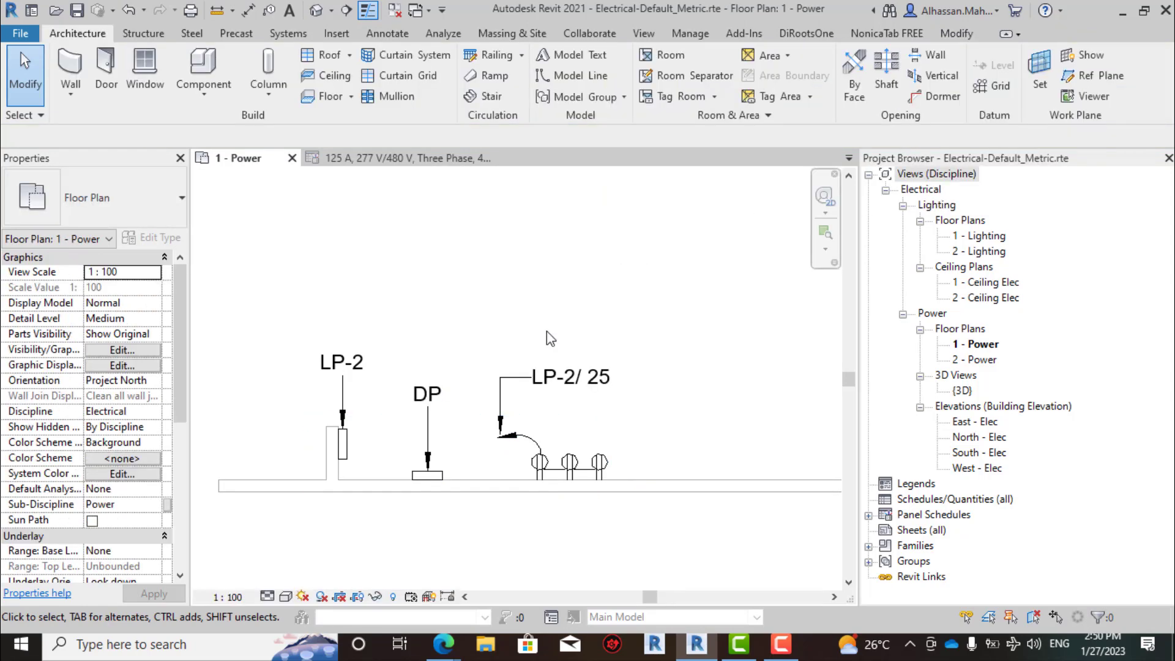
click(441, 484)
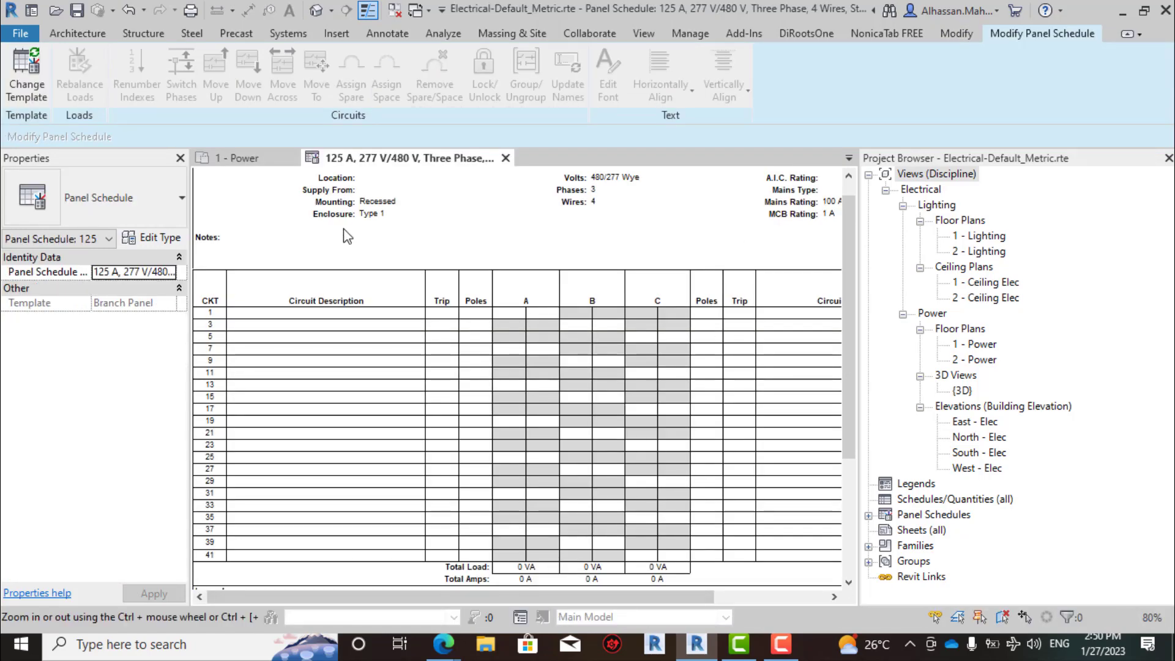
Apply the Branch Panel template to DP's schedule and check circuit 25's 540 VA, 2 A load.
click(24, 97)
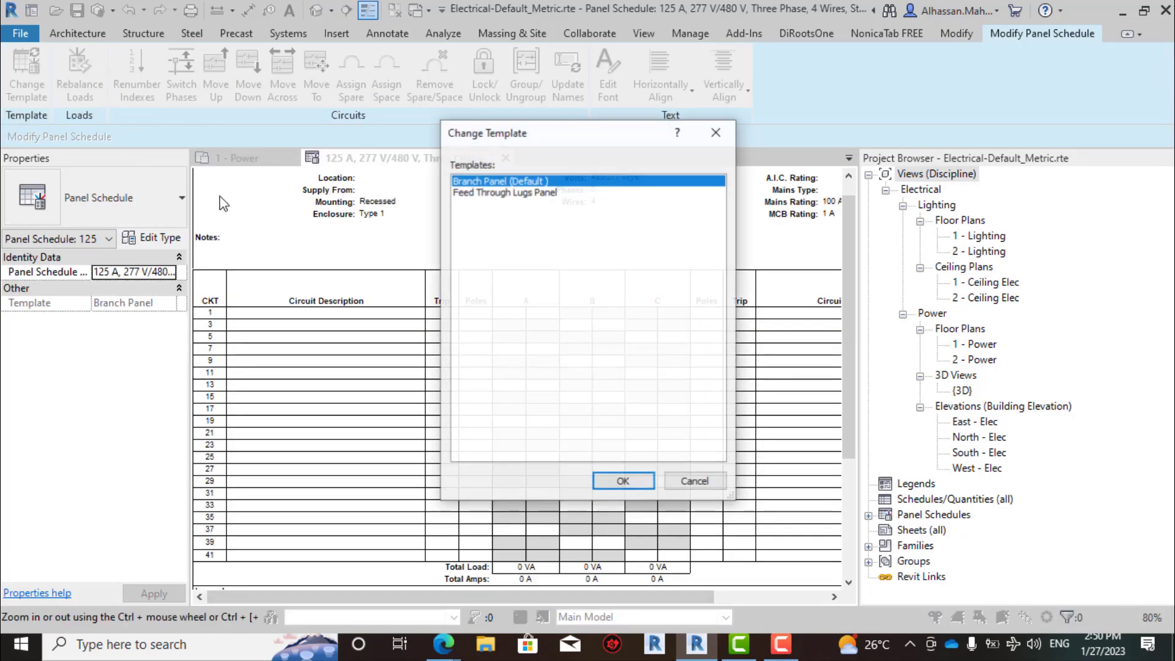
click(618, 483)
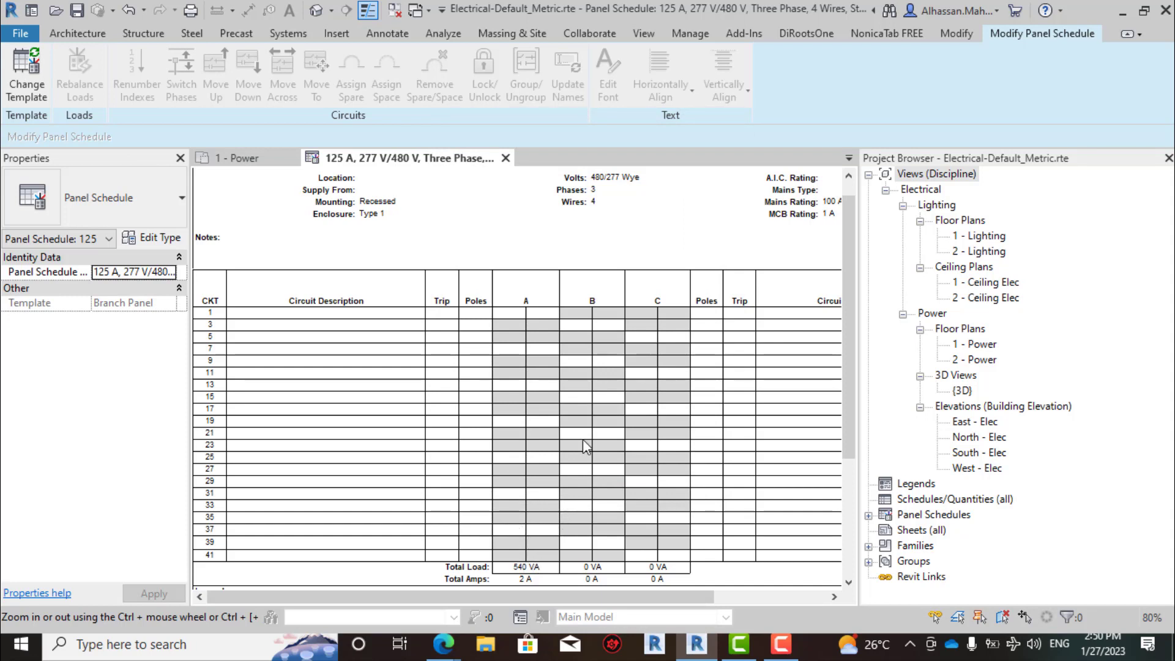
click(541, 456)
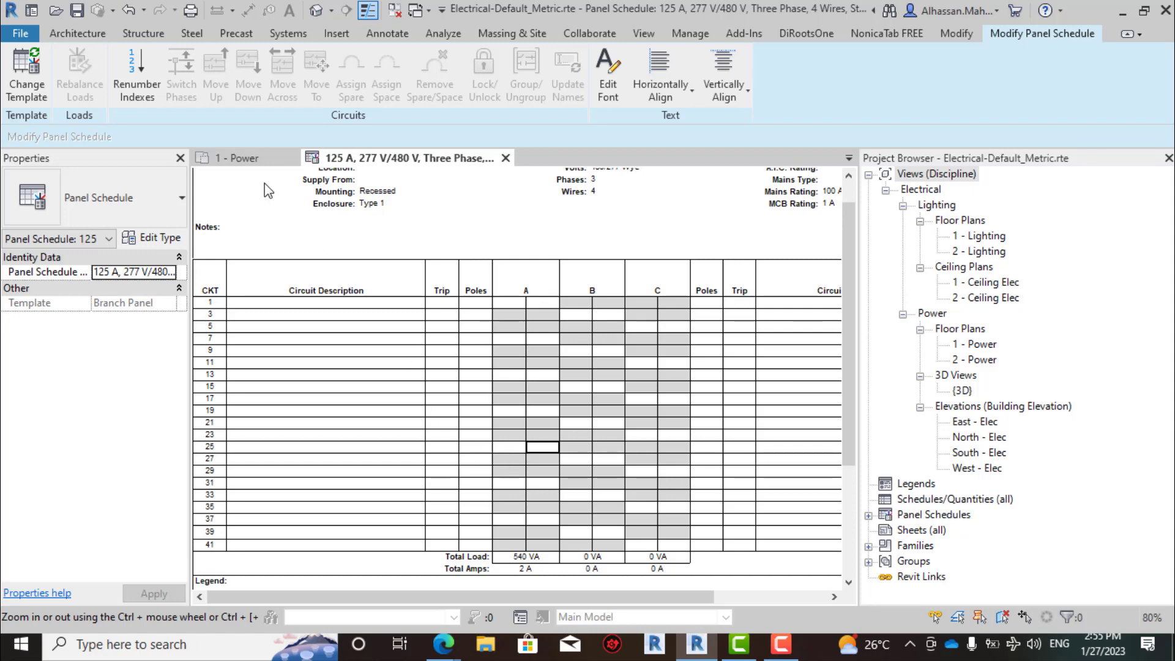
Place a third duplex receptacle on the wall in the 1 - Power plan.
click(245, 157)
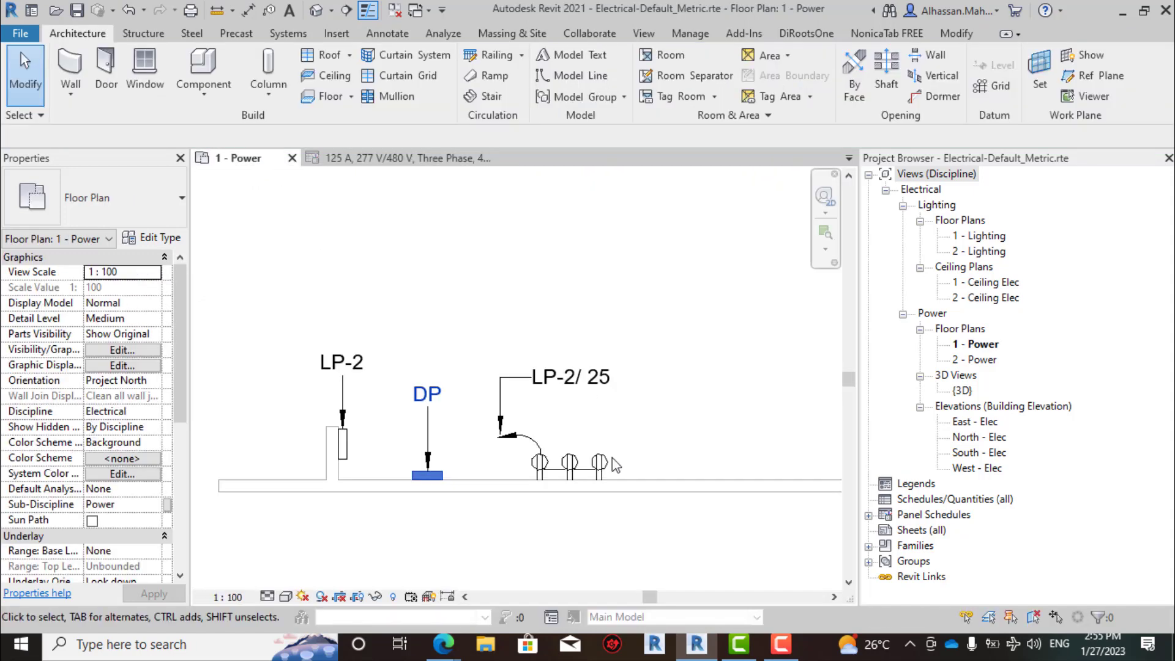
click(600, 467)
key(c)
key(s)
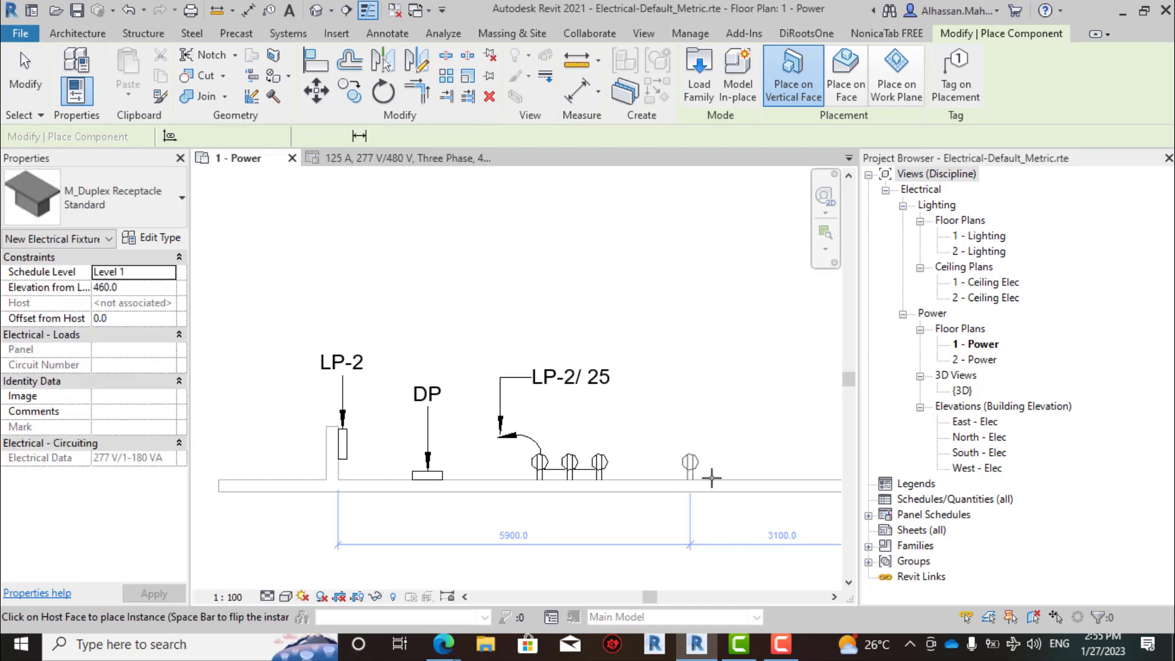
click(733, 478)
key(Escape)
key(Escape)
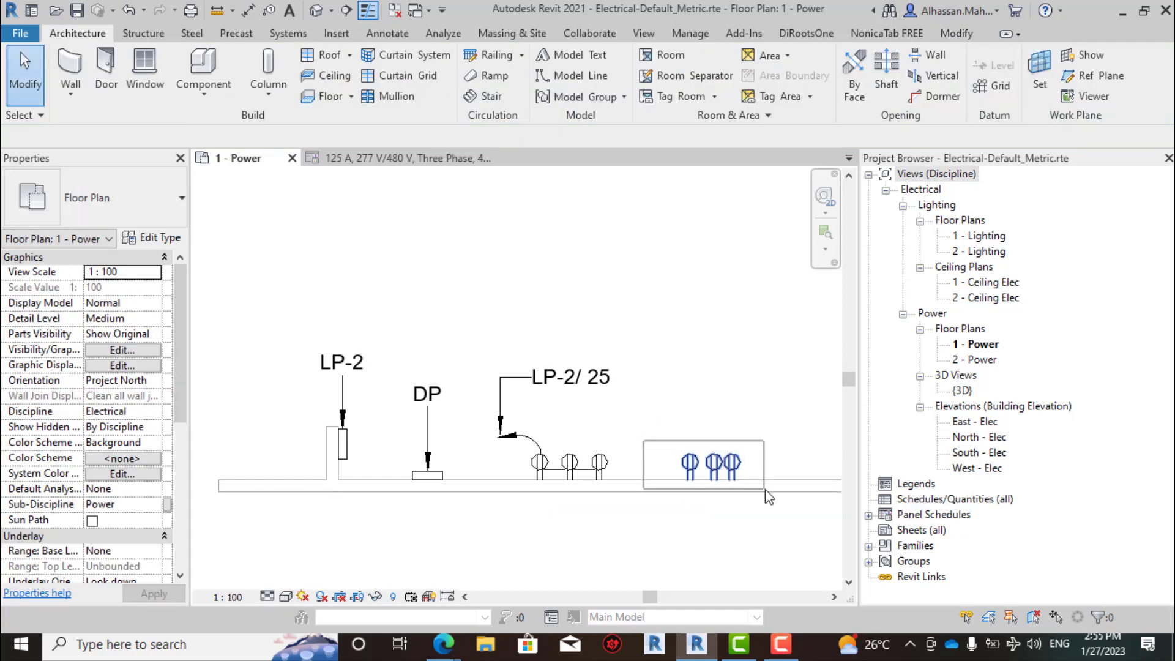
Circuit the three new receptacles to panel LP-2 and view the 125 A panel schedule.
drag(643, 441, 774, 505)
click(1031, 92)
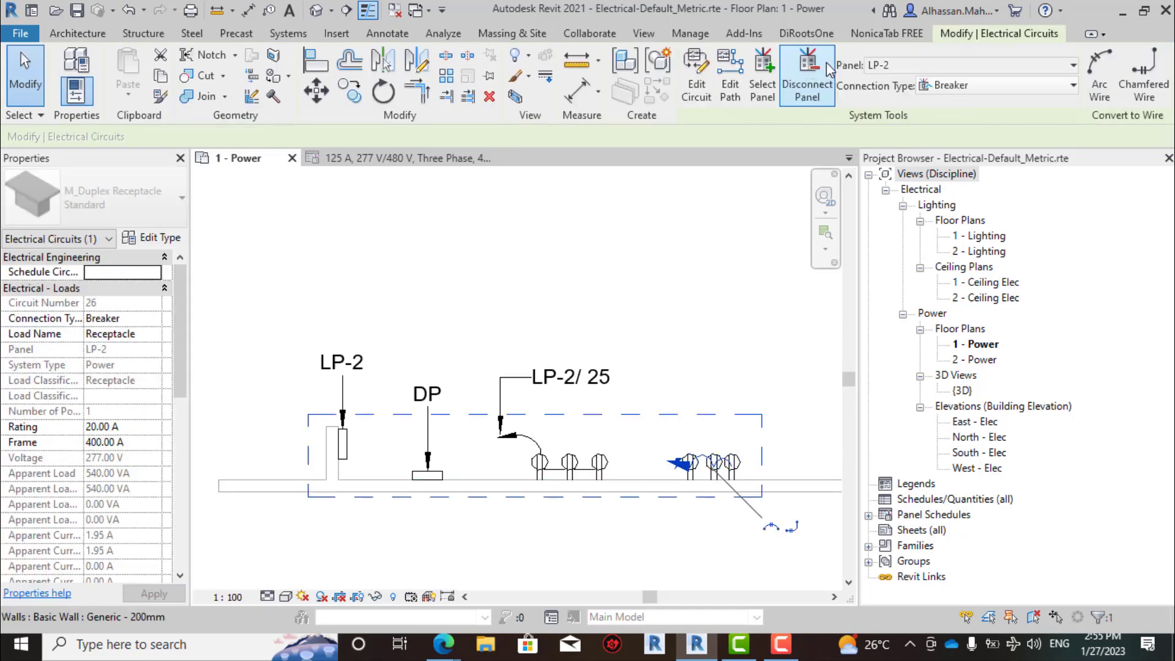
click(925, 67)
click(894, 144)
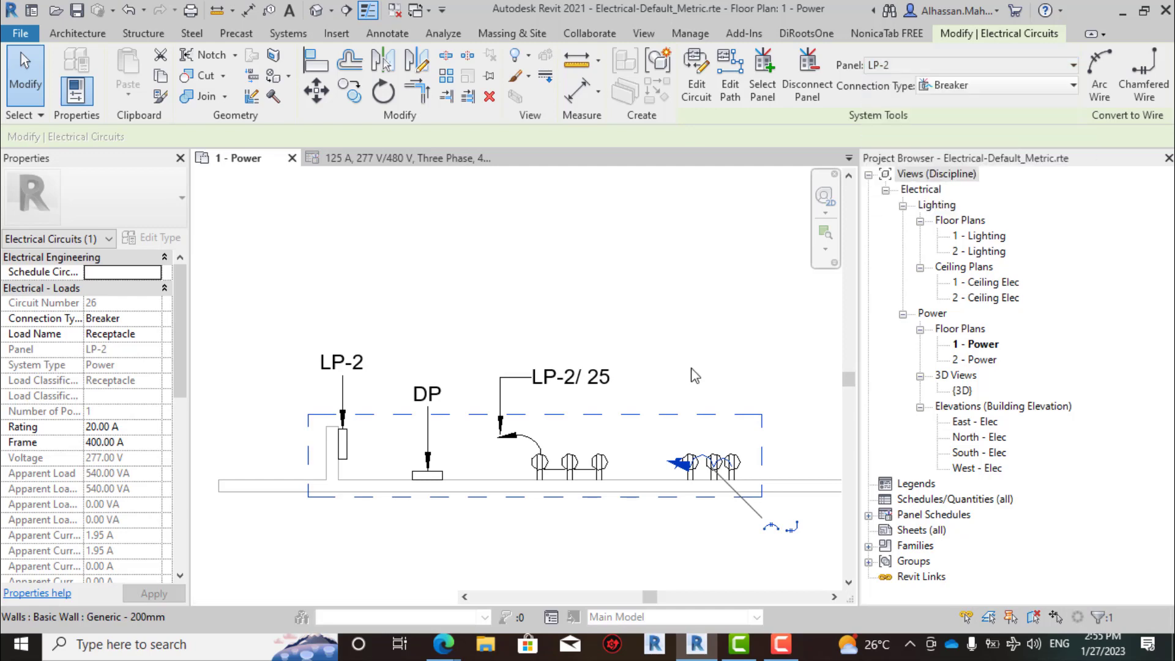
click(694, 371)
click(398, 159)
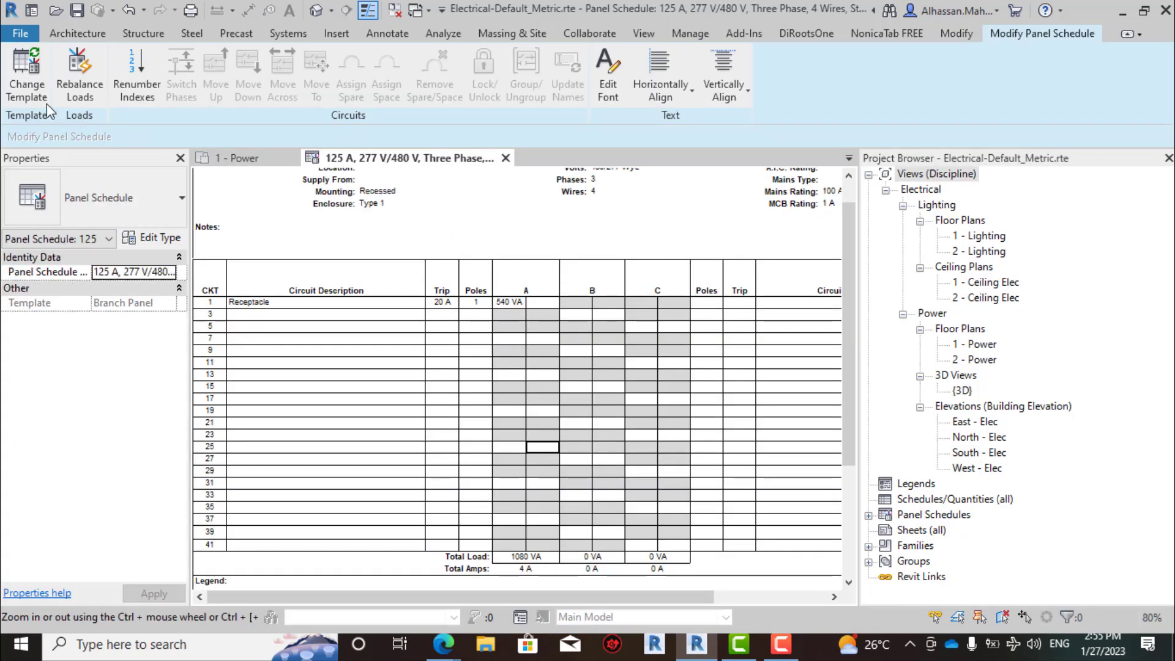
click(26, 73)
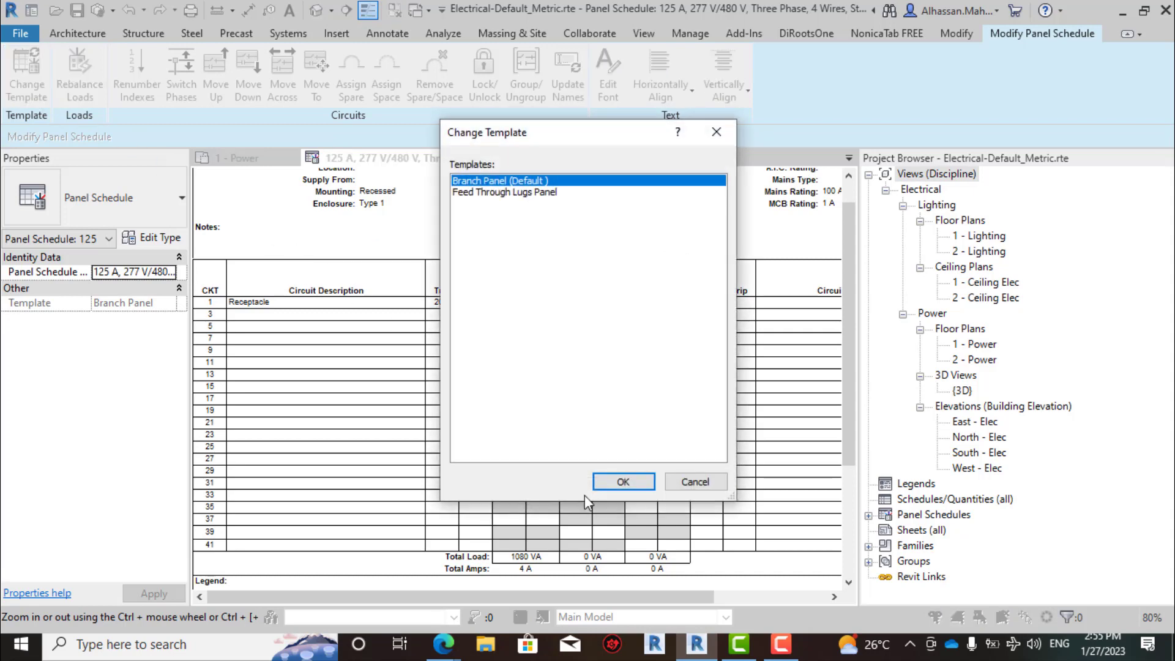
click(623, 482)
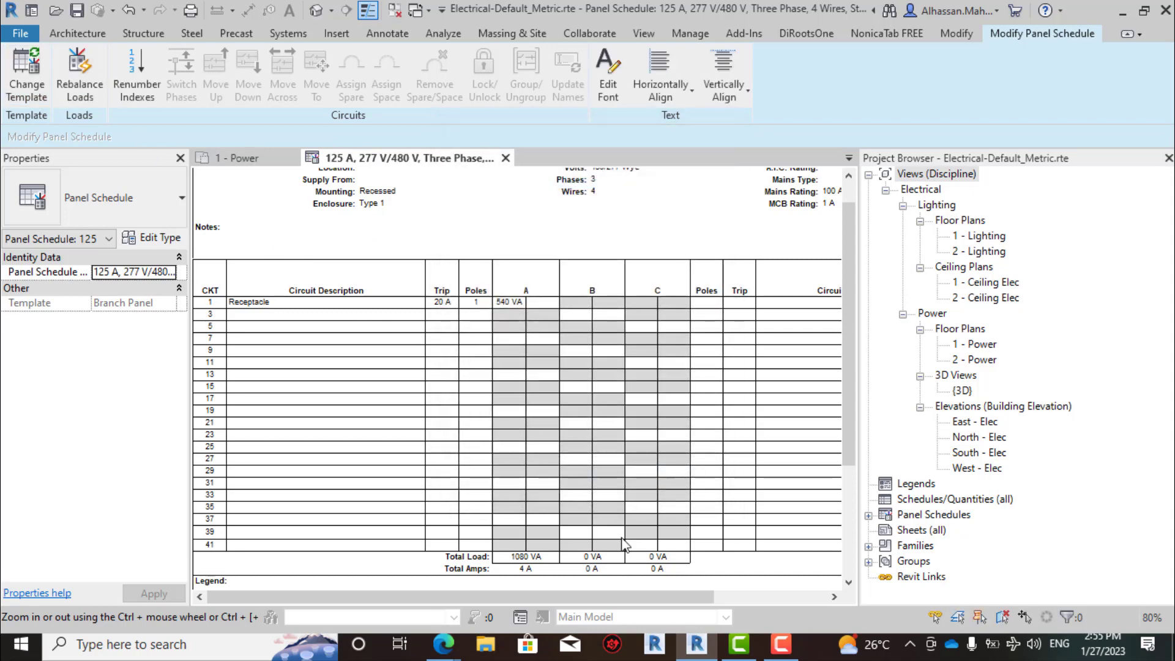
click(296, 298)
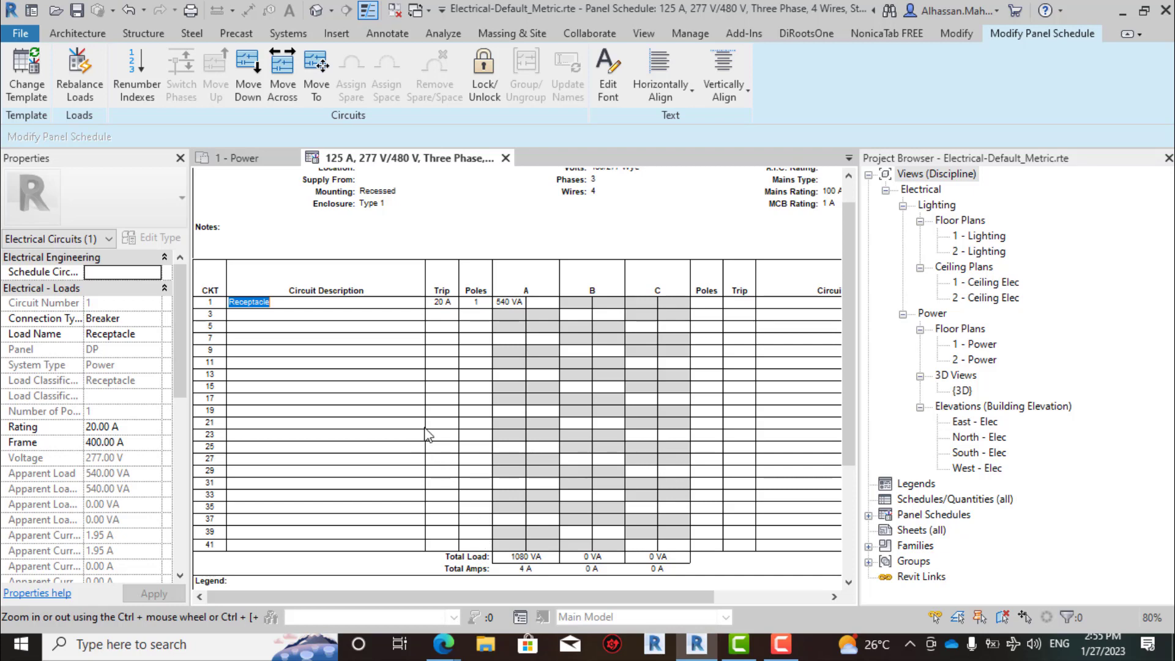
Switch the 125 A schedule to the Feed Through Lugs Panel template, accepting the warning, then return to 1 - Power.
click(27, 74)
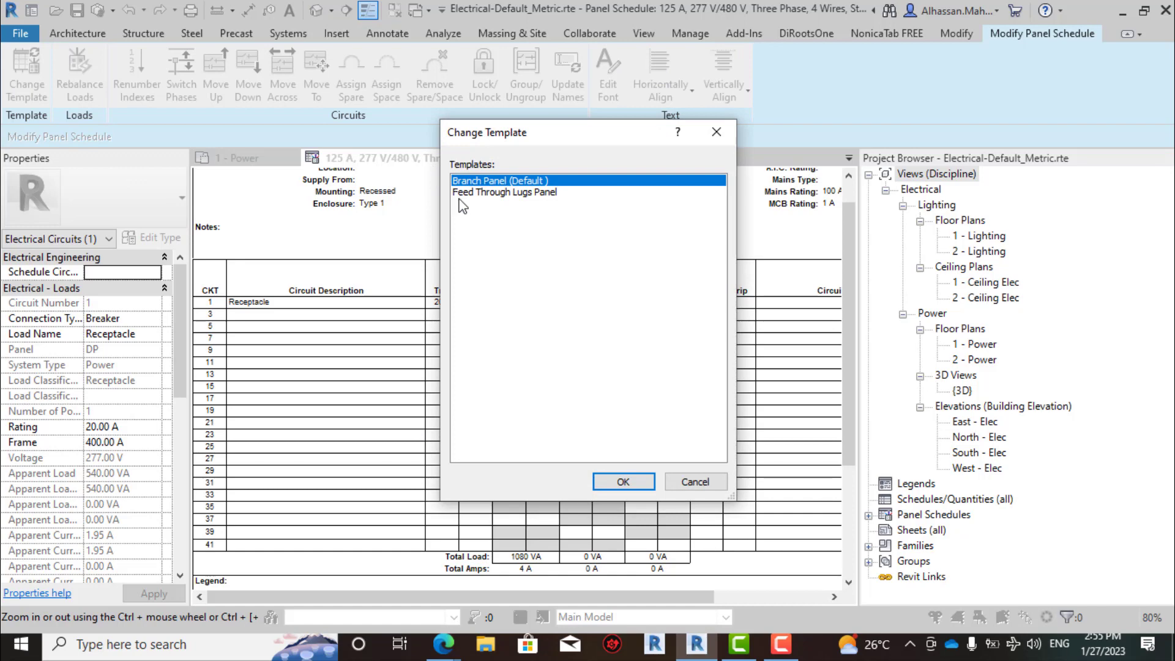
click(471, 195)
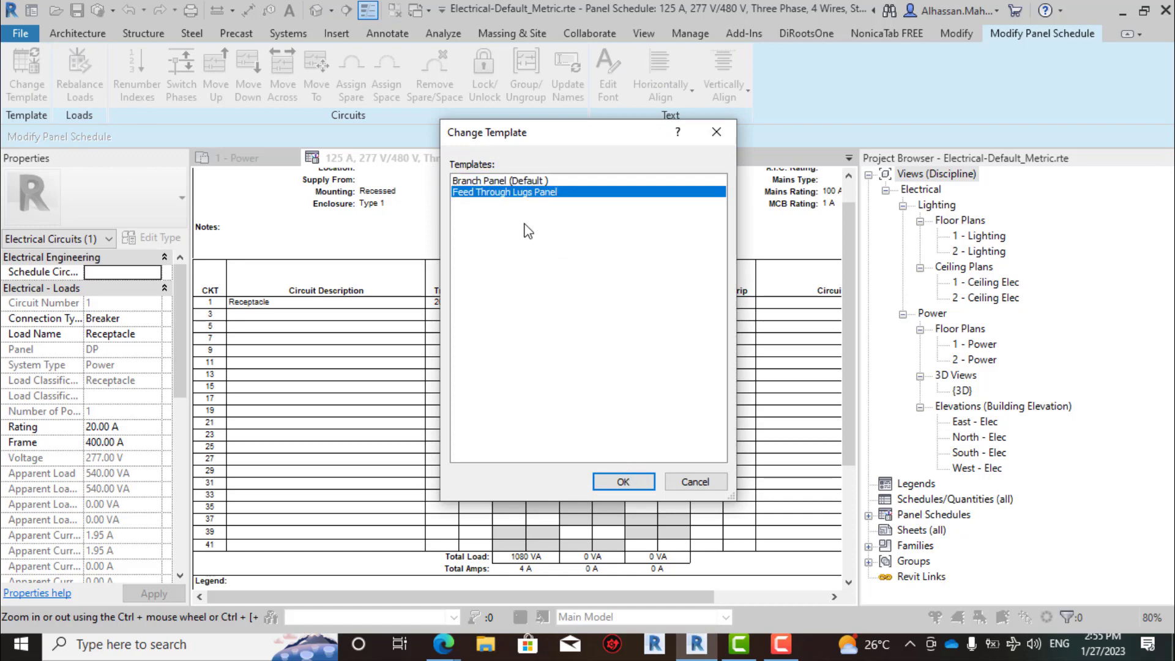
click(623, 482)
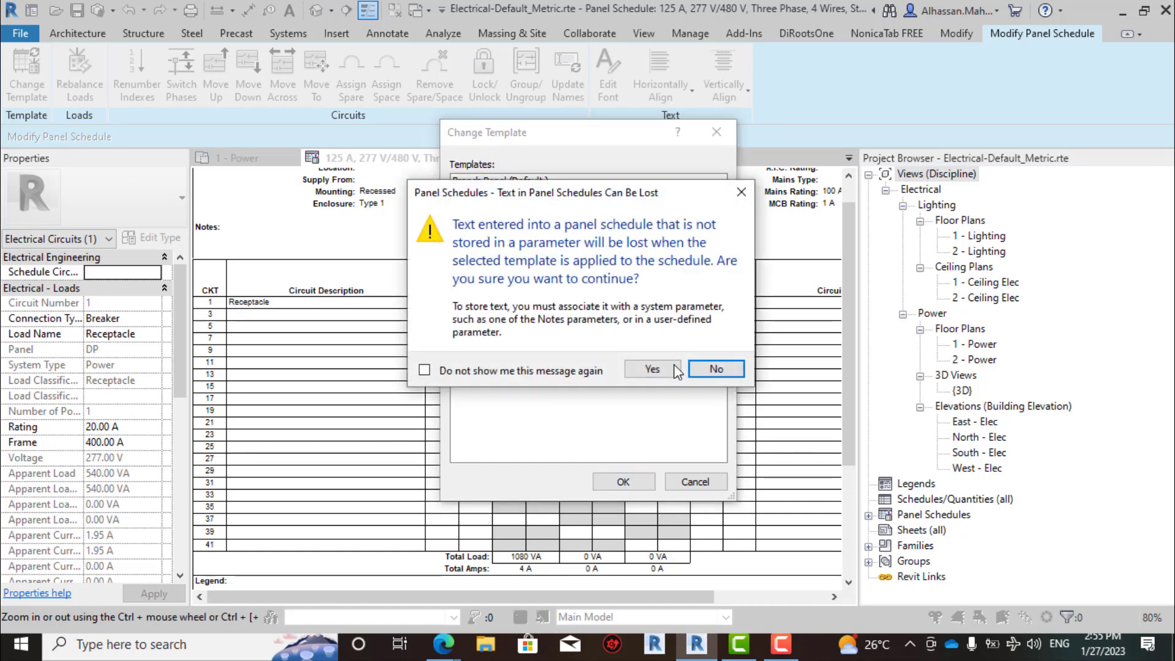
click(662, 369)
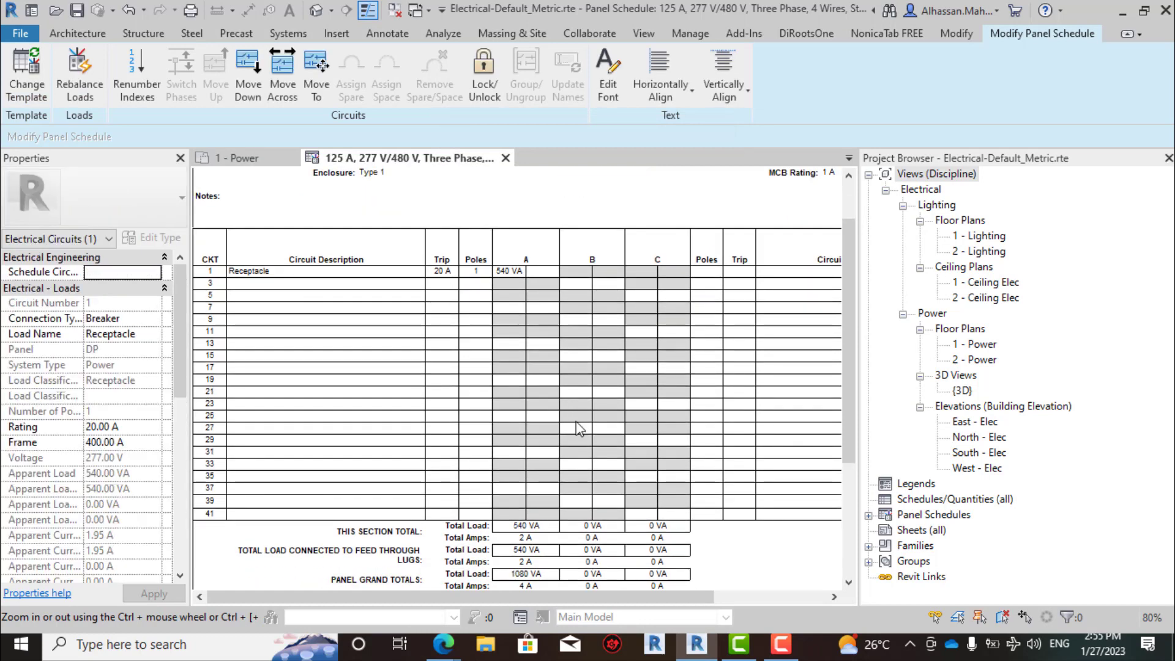
scroll(577, 428, down, 2)
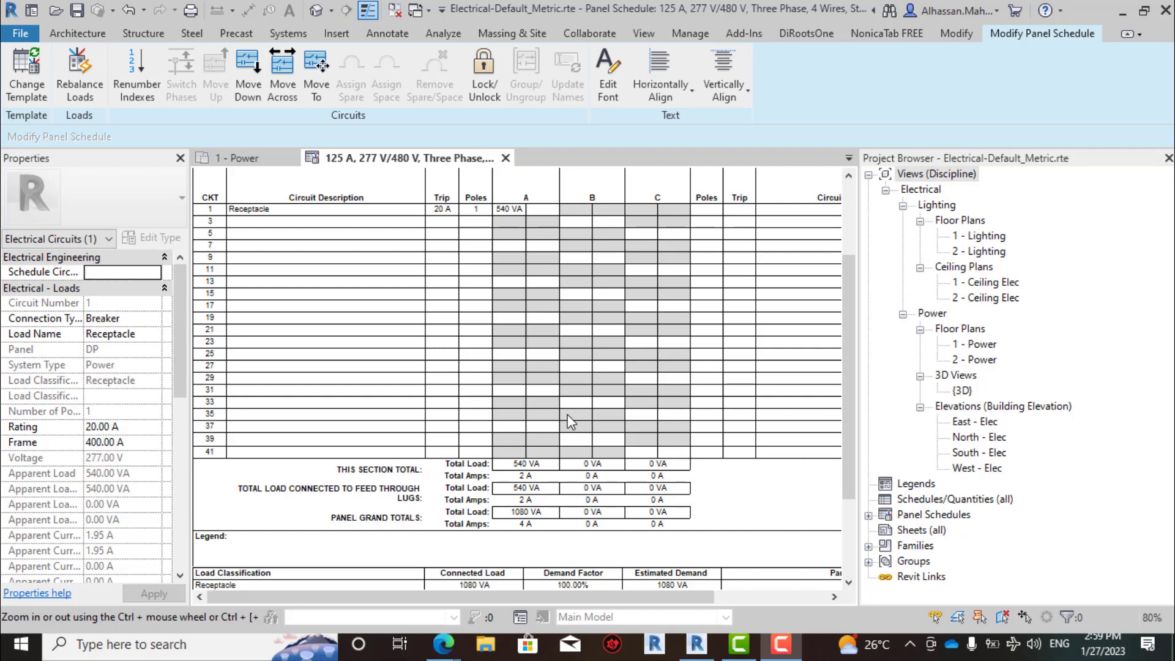
click(244, 173)
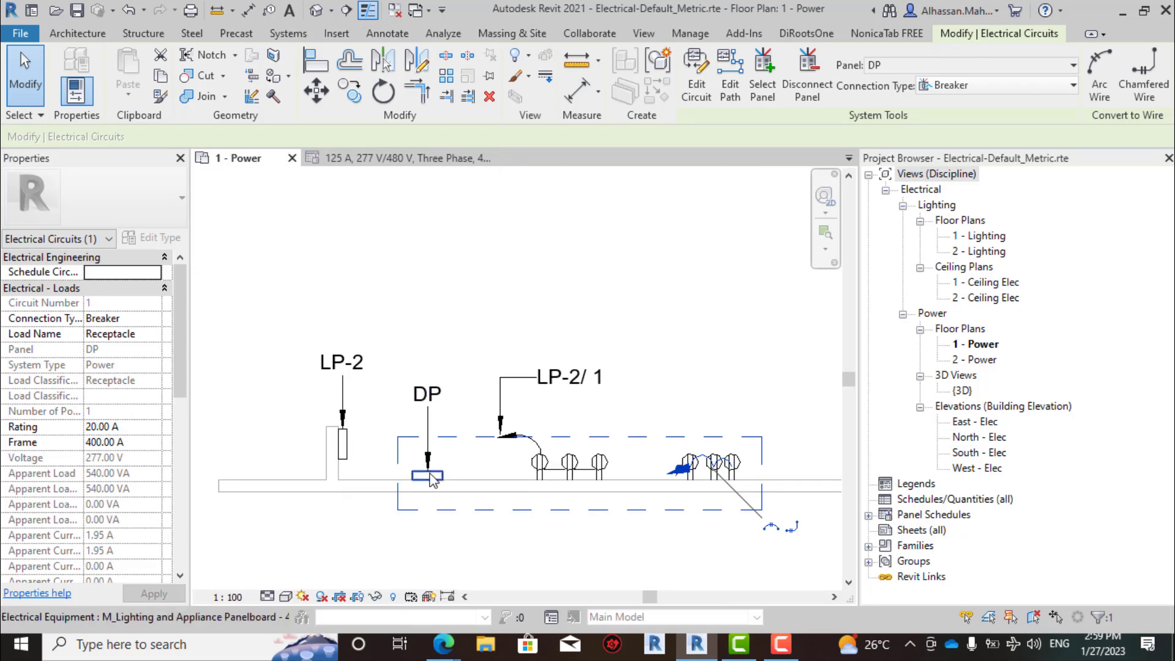
Select panelboard LP-2 in the plan and open its panel schedule.
click(428, 473)
scroll(92, 428, down, 5)
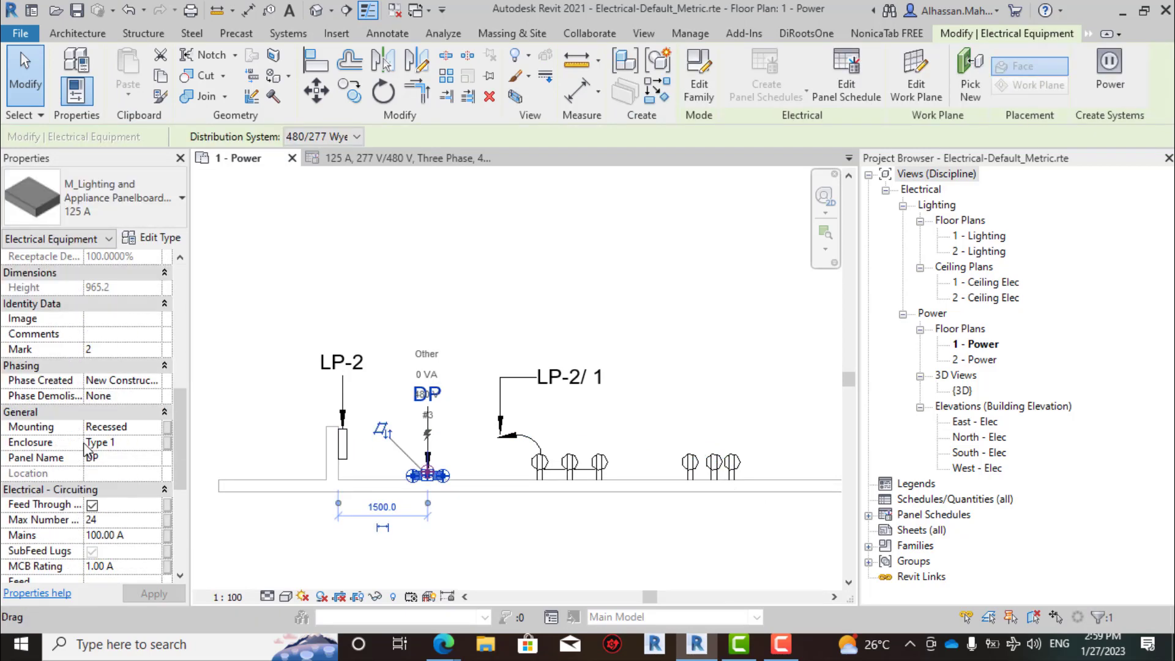
scroll(112, 382, down, 3)
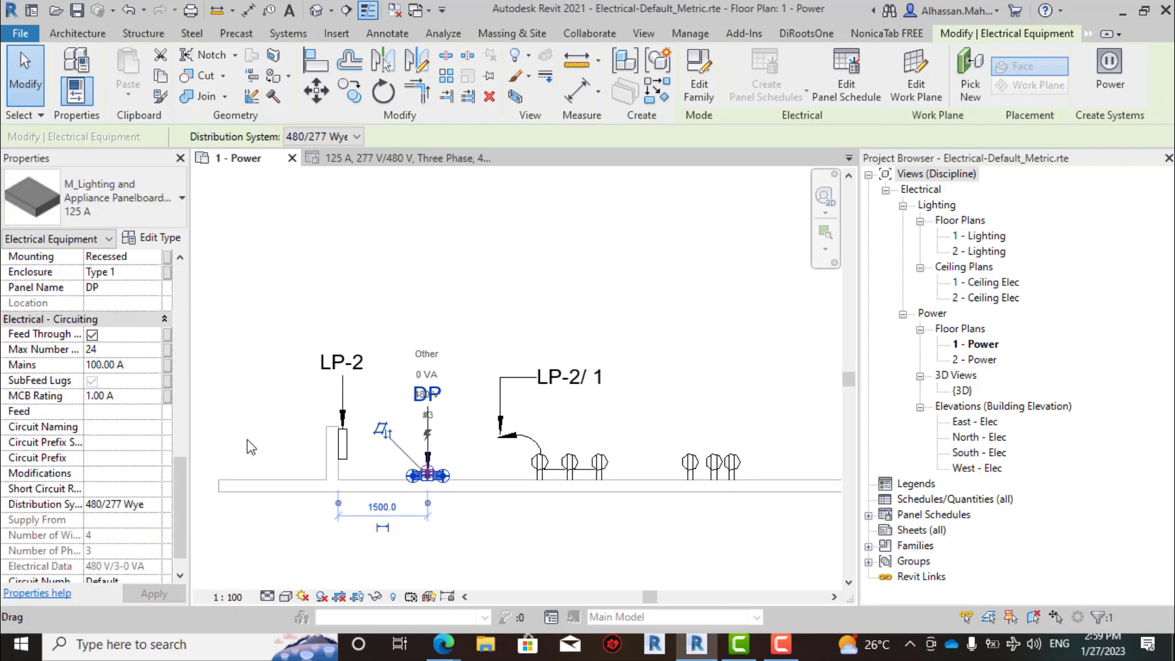
click(341, 460)
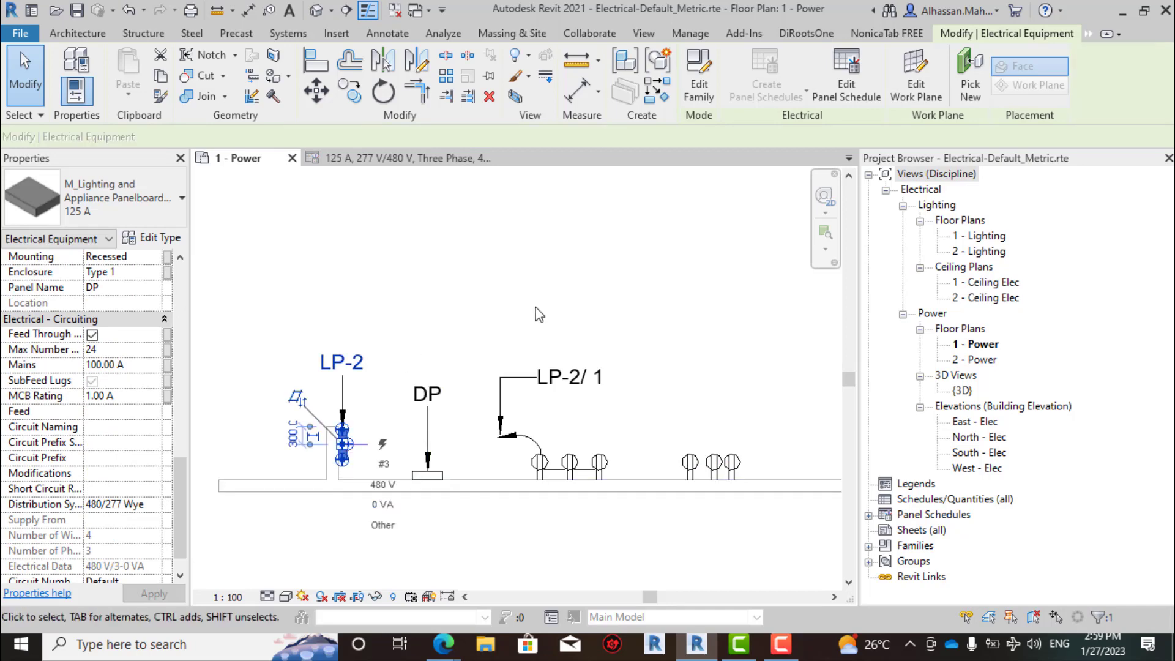
click(844, 92)
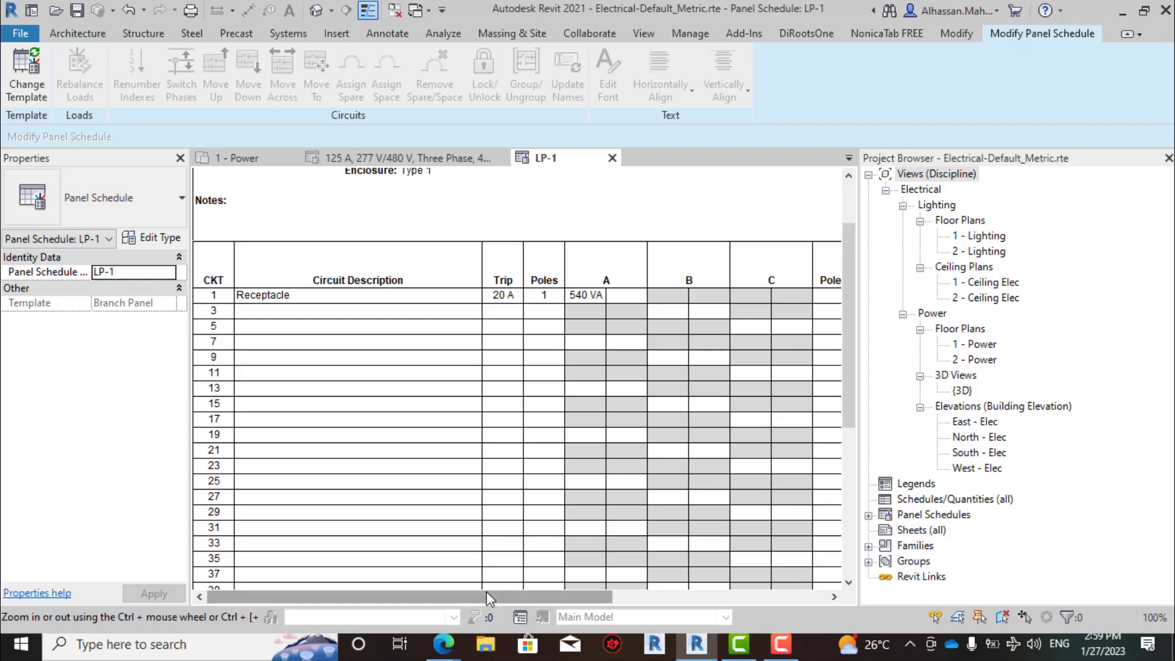
Select the LP-2 panelboard from its panel schedule header.
scroll(486, 591, down, 5)
mouse_move(428, 597)
mouse_down()
mouse_move(759, 580)
mouse_move(420, 486)
mouse_up()
scroll(419, 487, up, 10)
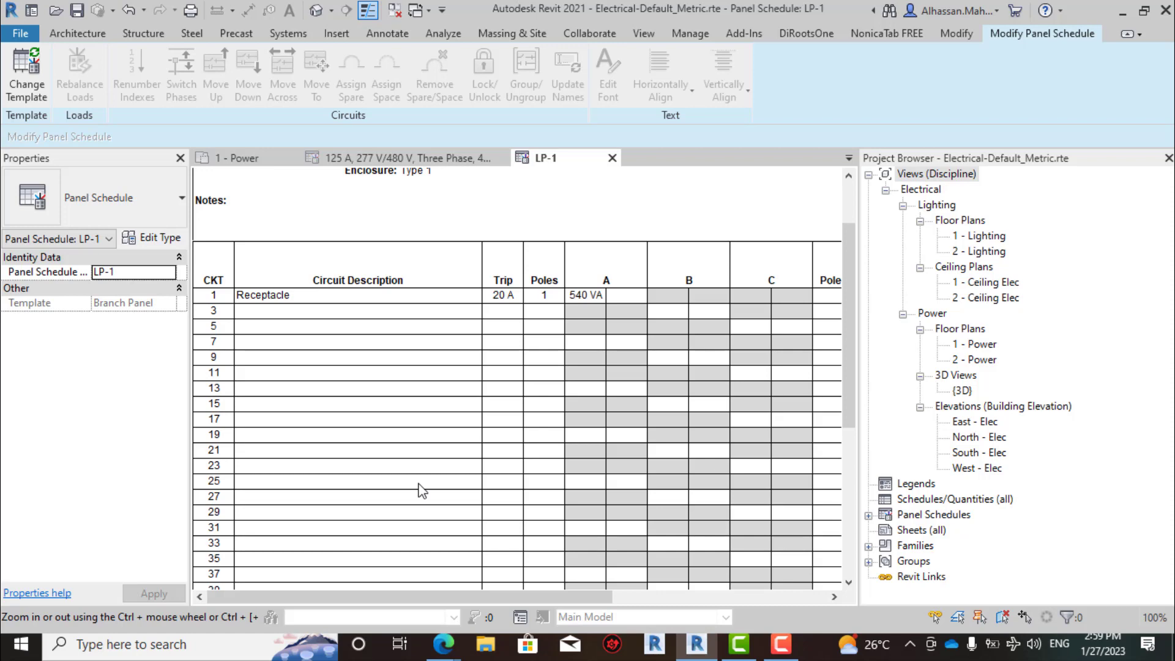
scroll(420, 490, up, 2)
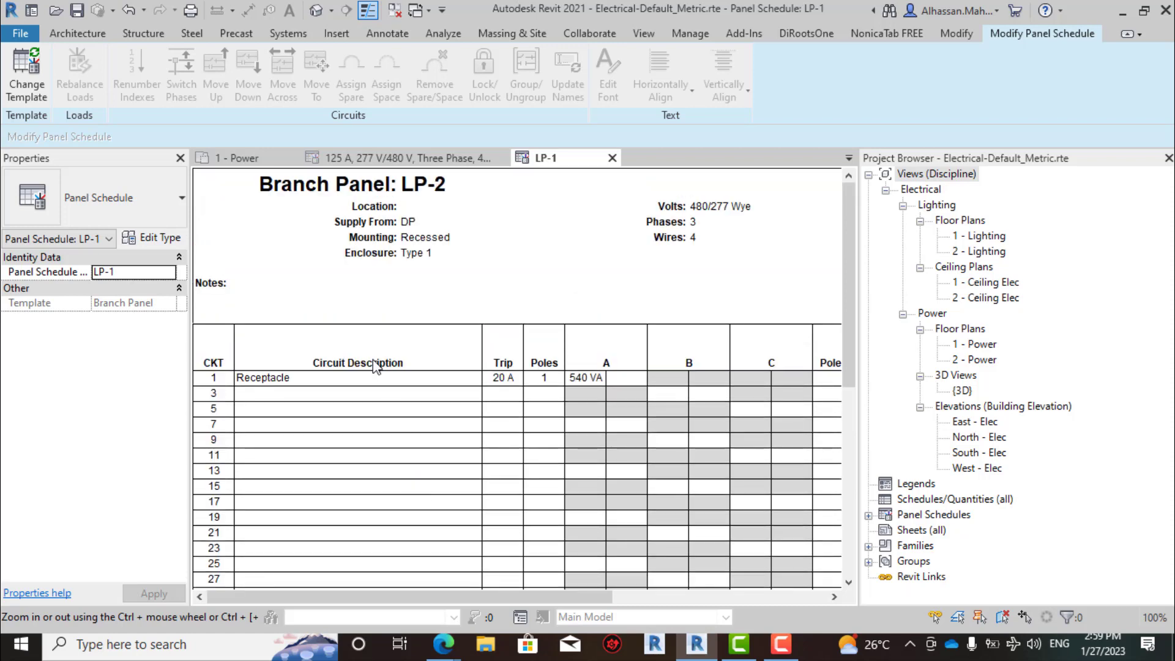
click(286, 194)
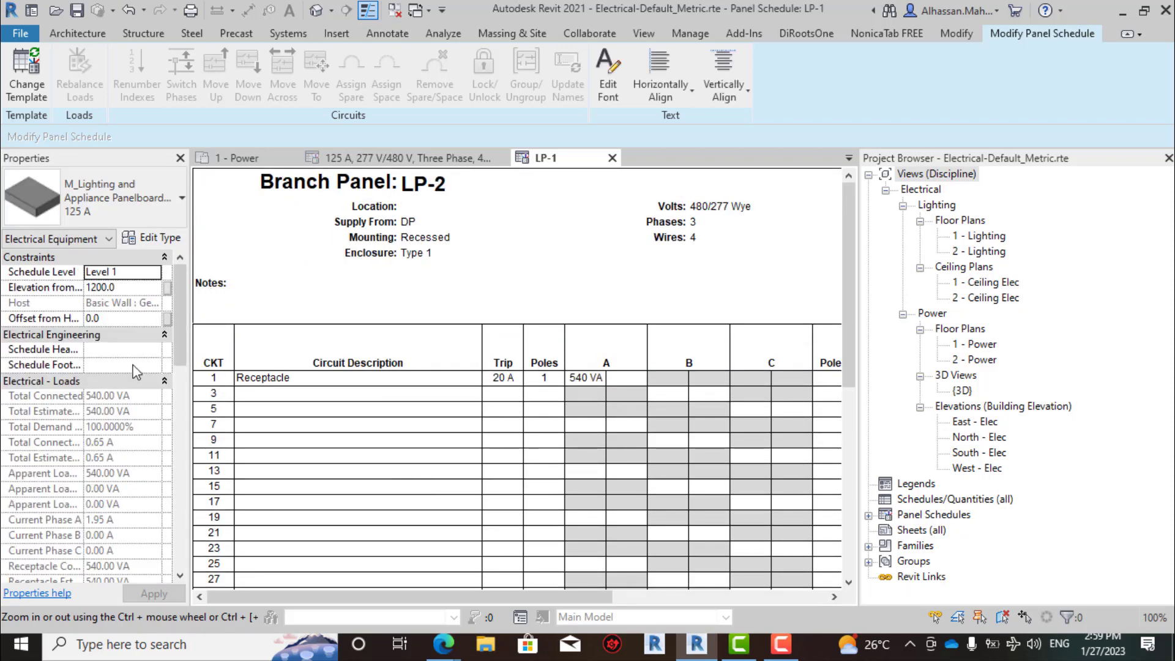
Set LP-2's Circuit Numbering property to Continue Numbering, so its receptacle becomes circuit 25.
scroll(129, 390, down, 3)
scroll(89, 422, down, 2)
scroll(88, 422, down, 2)
scroll(89, 422, down, 2)
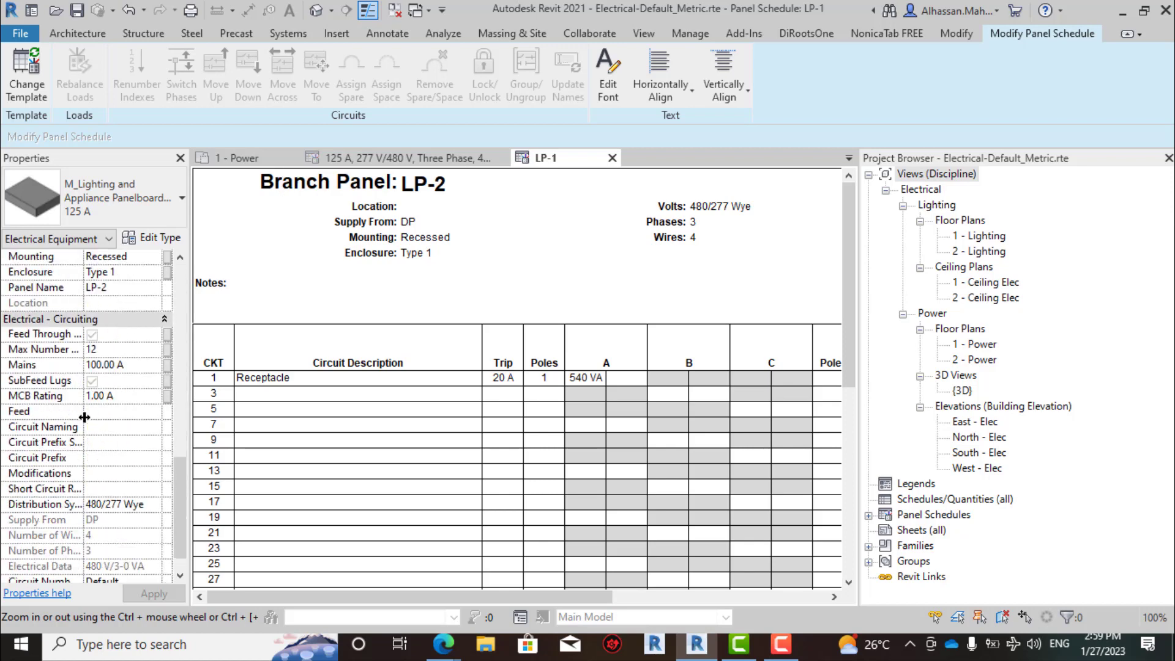
scroll(89, 422, down, 1)
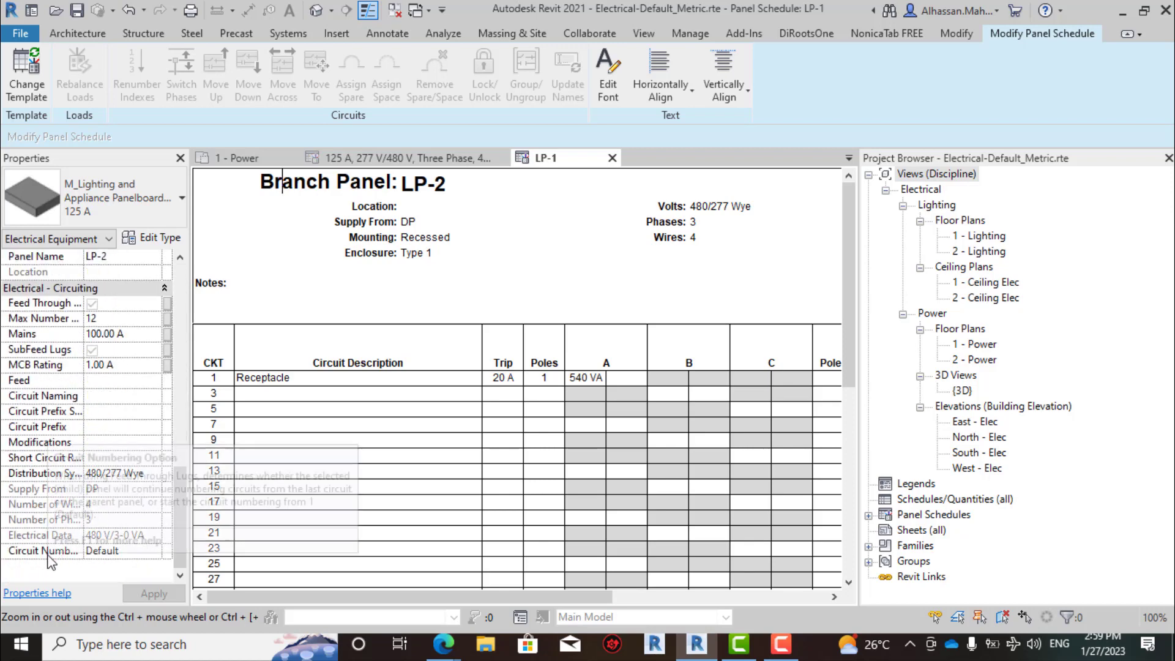
click(107, 551)
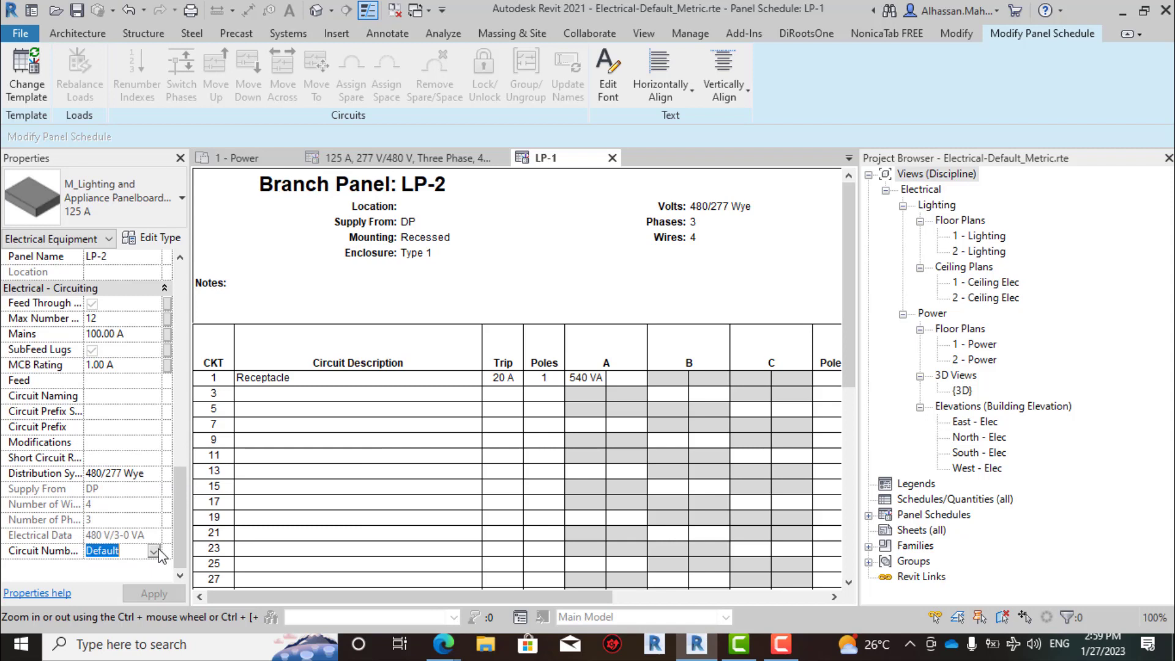
click(154, 551)
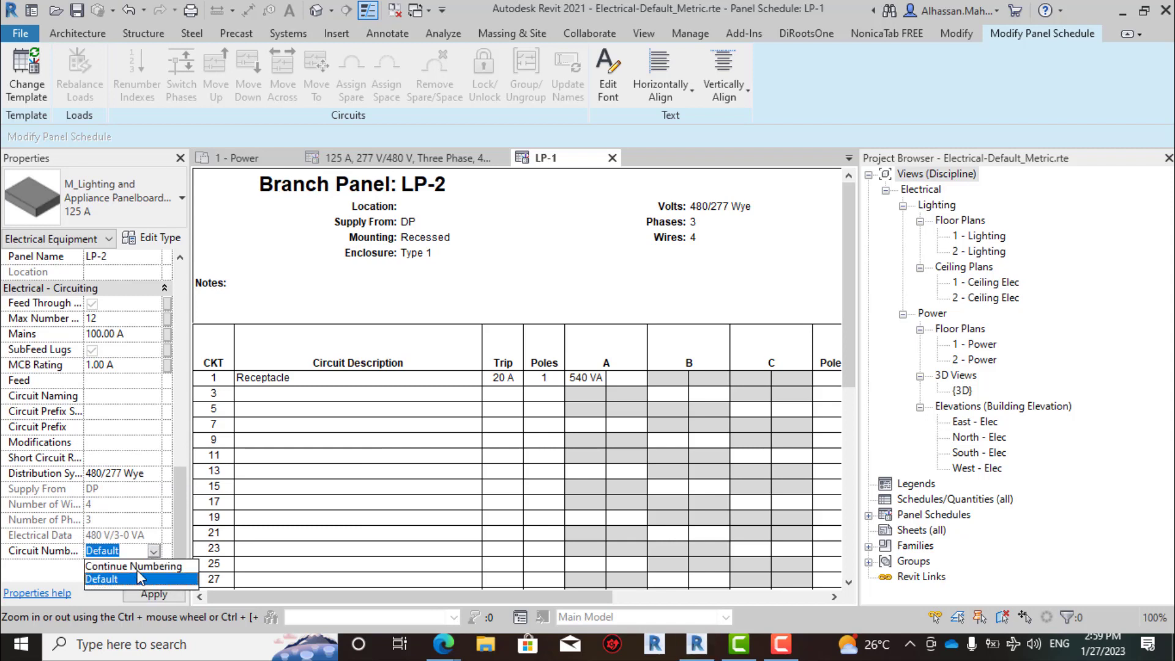
click(134, 566)
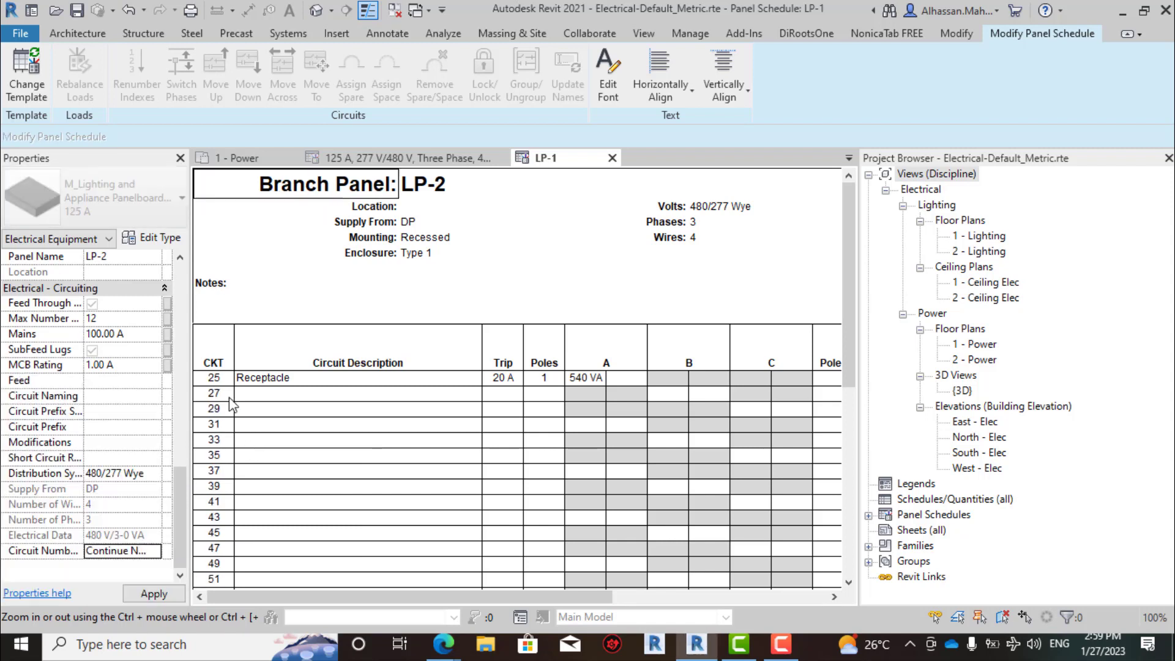